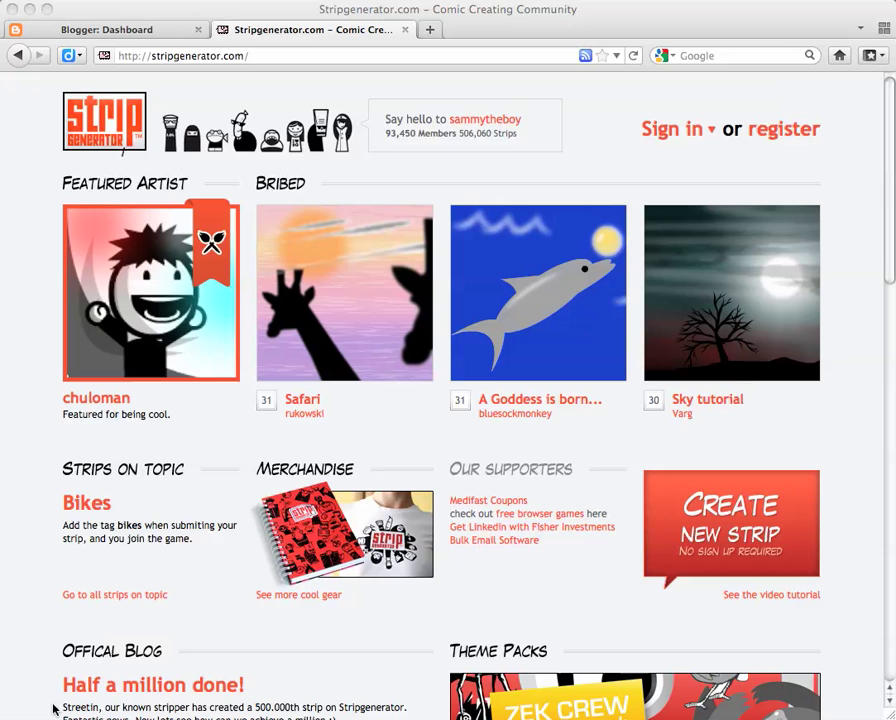
# - Start a new strip so the editor loads with the default three-panel blank strip
pyautogui.click(740, 528)
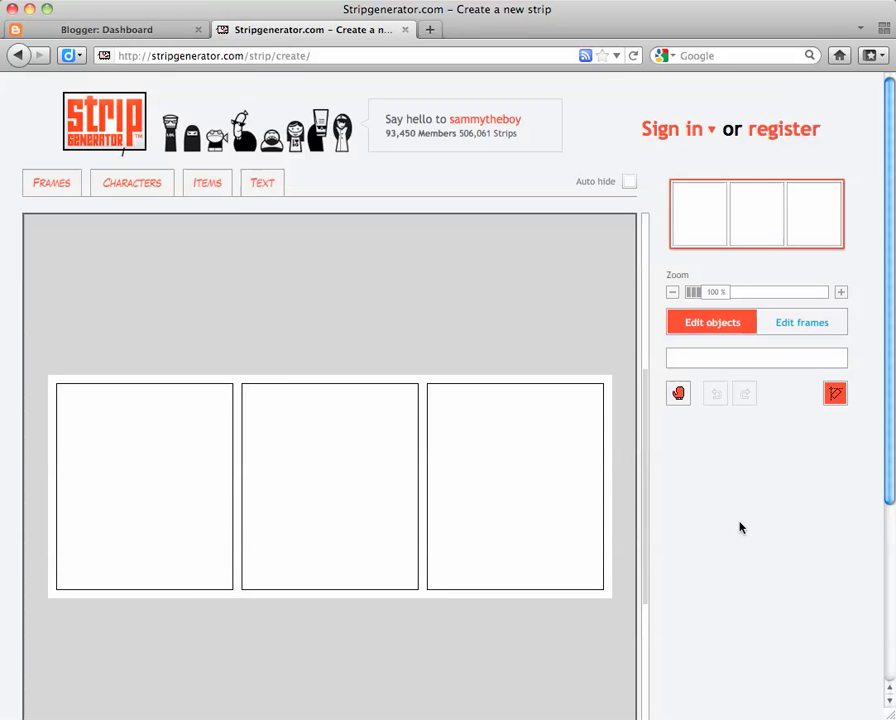
# - Replace the default strip with a multi-row Full page frame layout
pyautogui.click(45, 185)
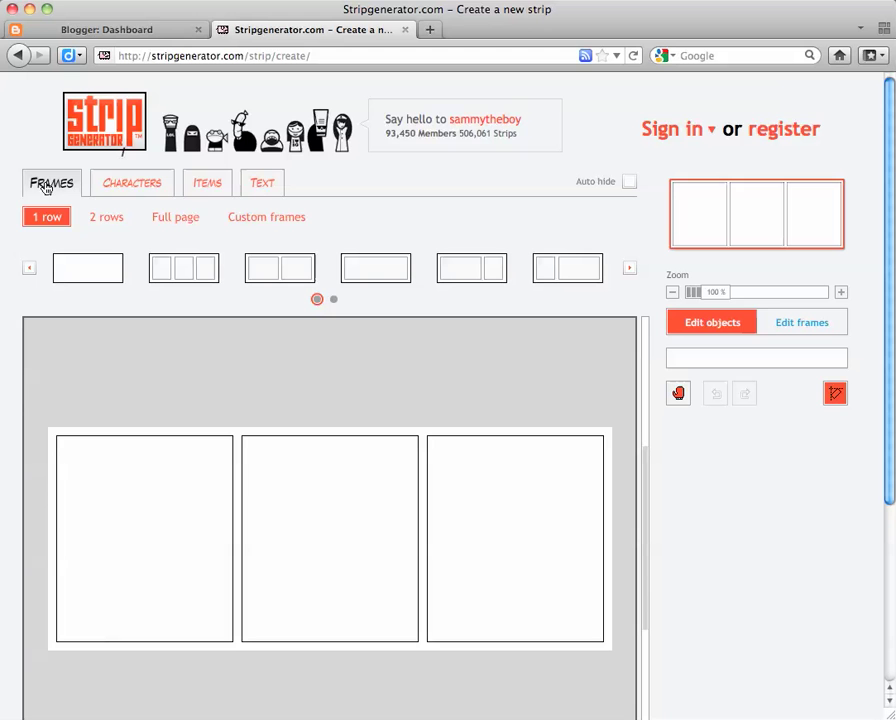
pyautogui.click(184, 220)
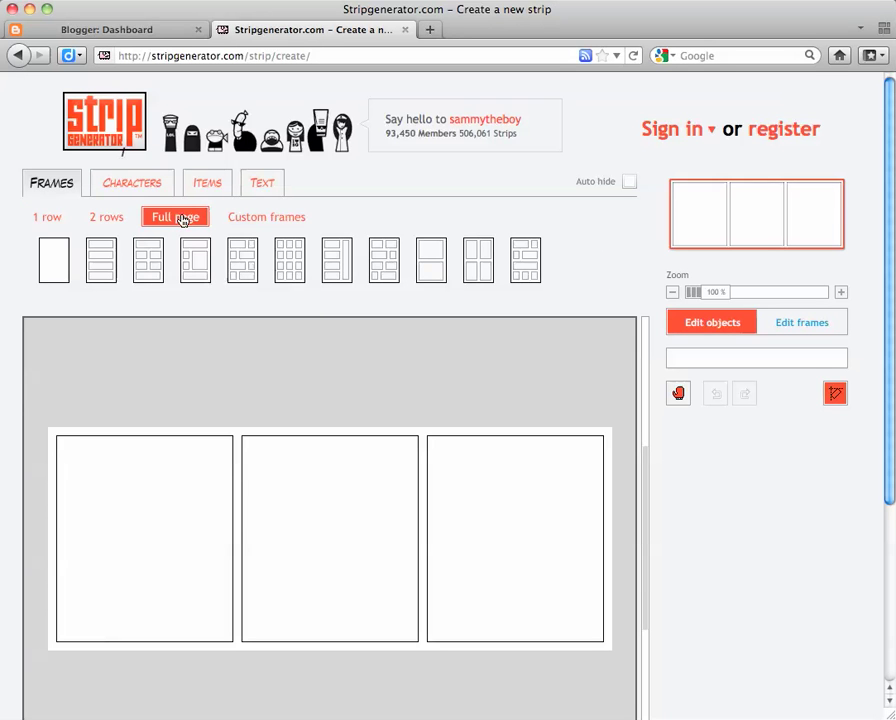
pyautogui.click(246, 260)
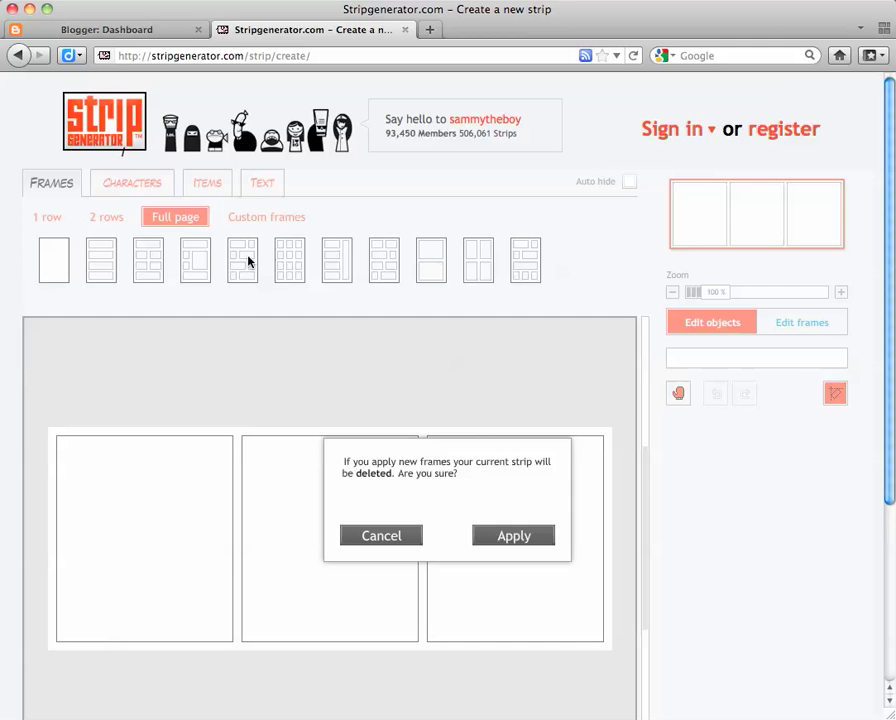
pyautogui.click(549, 538)
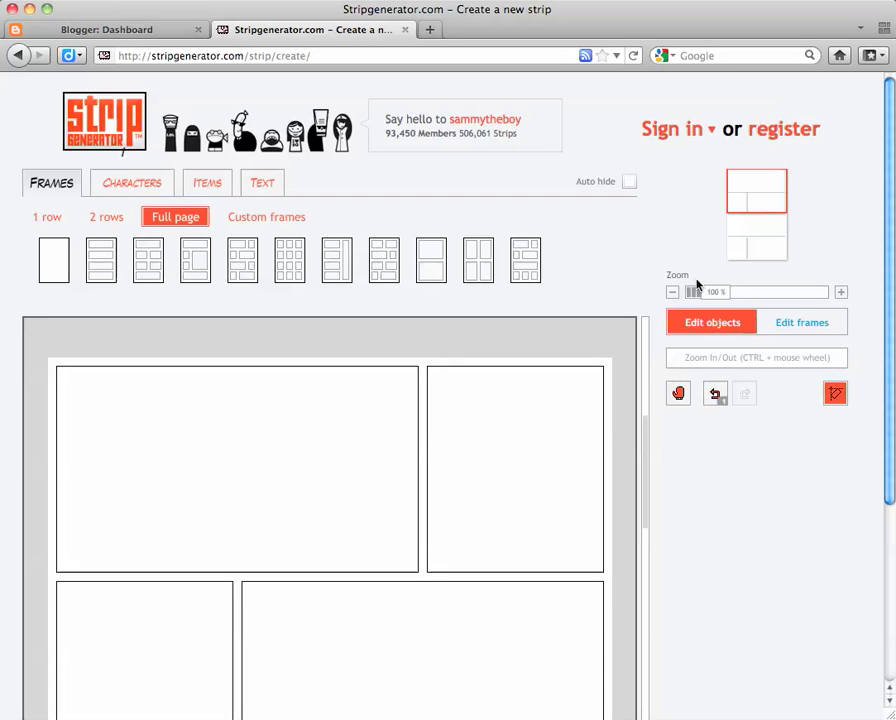
pyautogui.moveTo(736, 200); pyautogui.dragTo(760, 228)
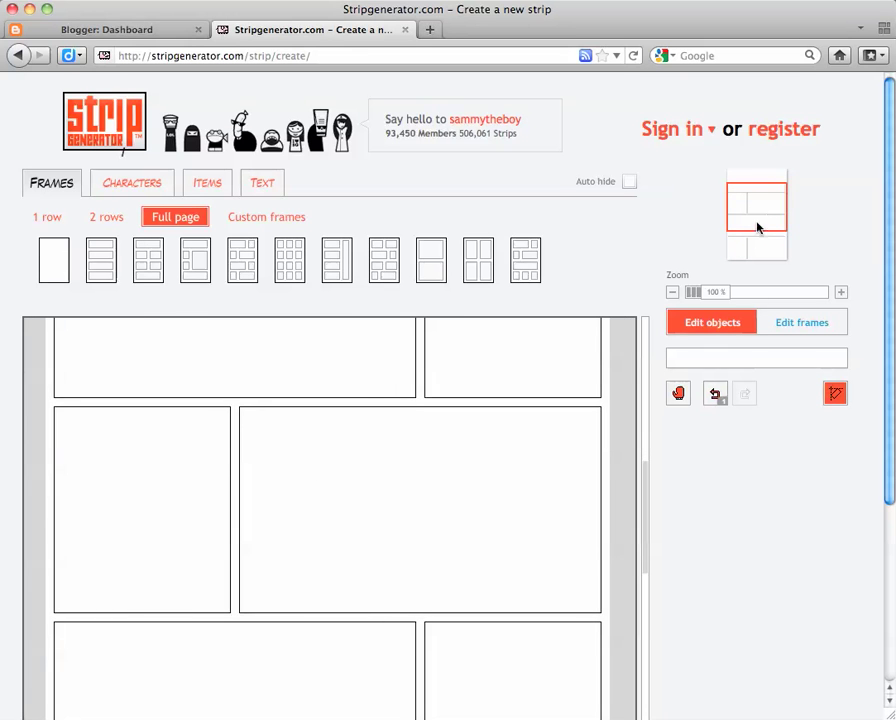
pyautogui.moveTo(718, 293)
pyautogui.mouseDown()
pyautogui.moveTo(778, 296)
pyautogui.moveTo(710, 295)
pyautogui.mouseUp()
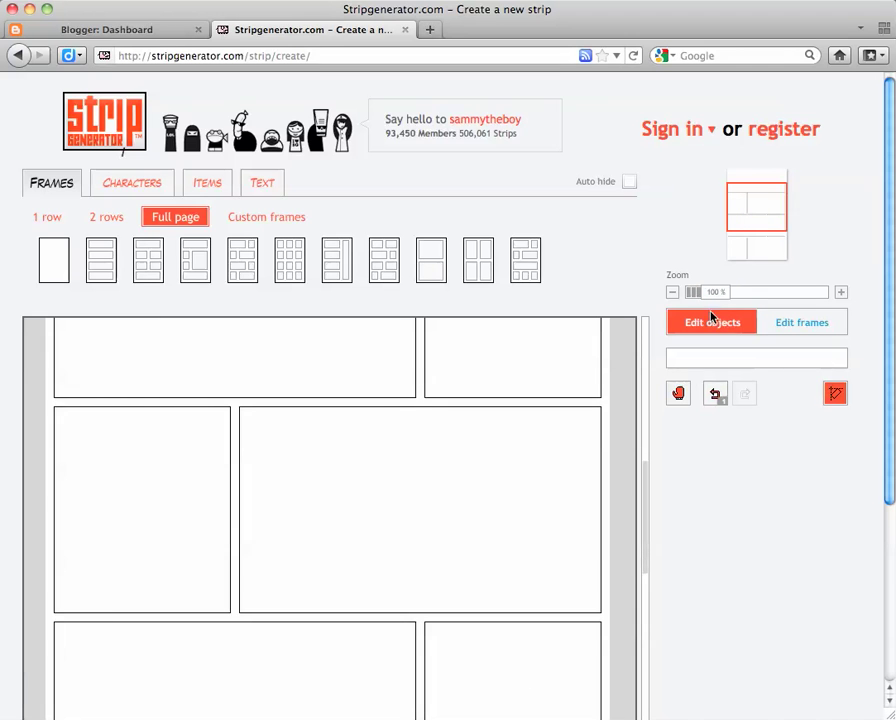
pyautogui.click(680, 396)
pyautogui.moveTo(317, 407); pyautogui.dragTo(314, 538)
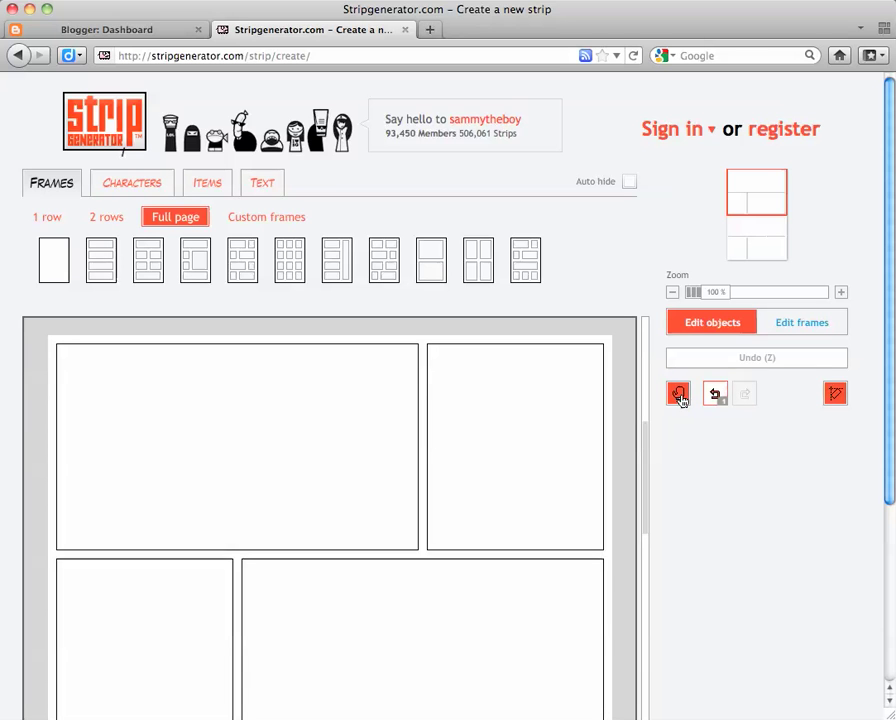
# - Narrow the top-left frame and widen the top-right frame to fill the gap
pyautogui.click(784, 321)
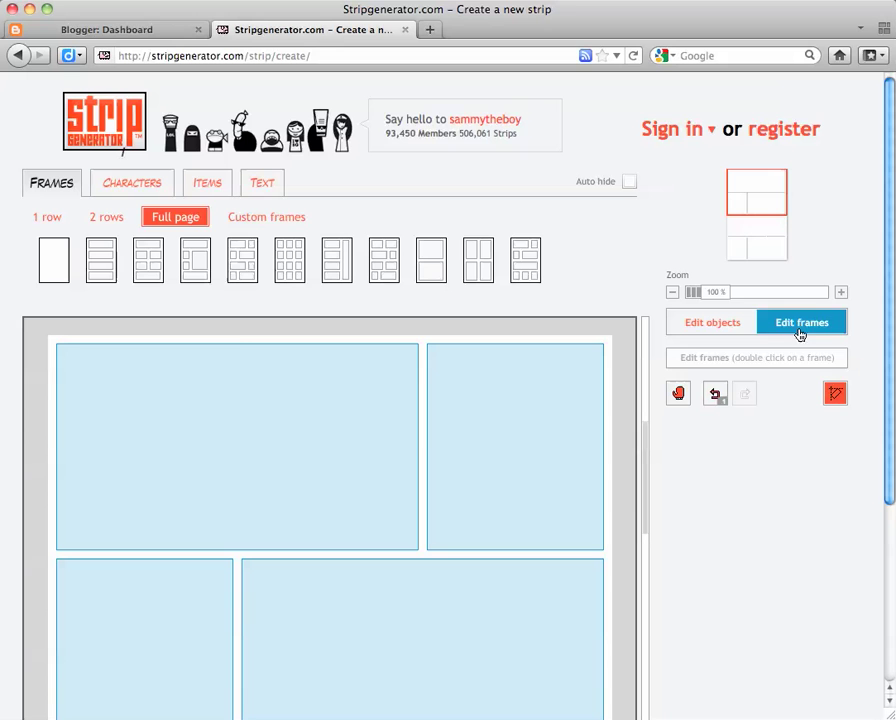
pyautogui.doubleClick(395, 450)
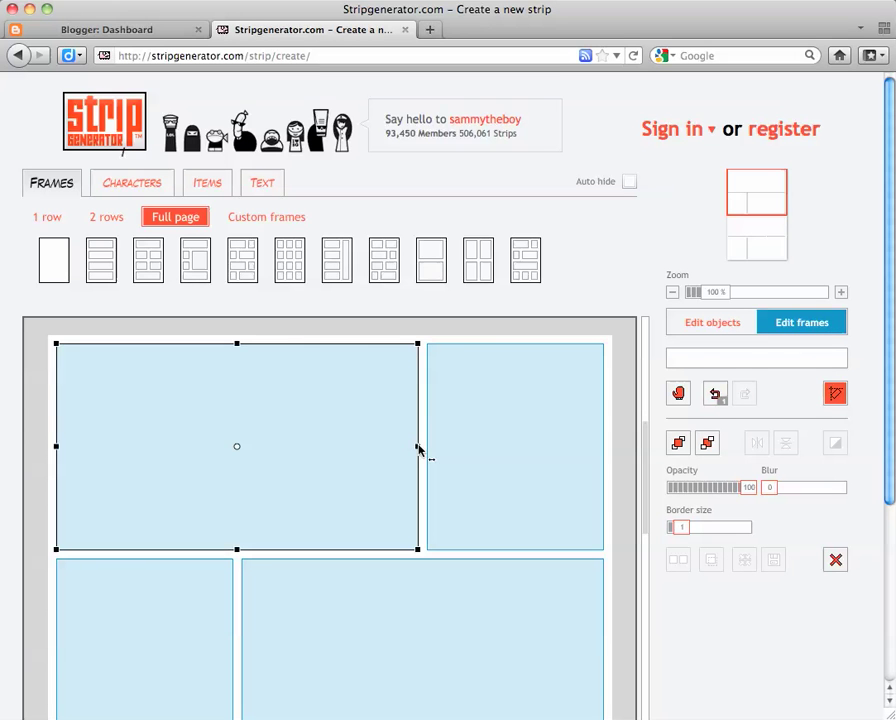
pyautogui.moveTo(418, 450); pyautogui.dragTo(316, 458)
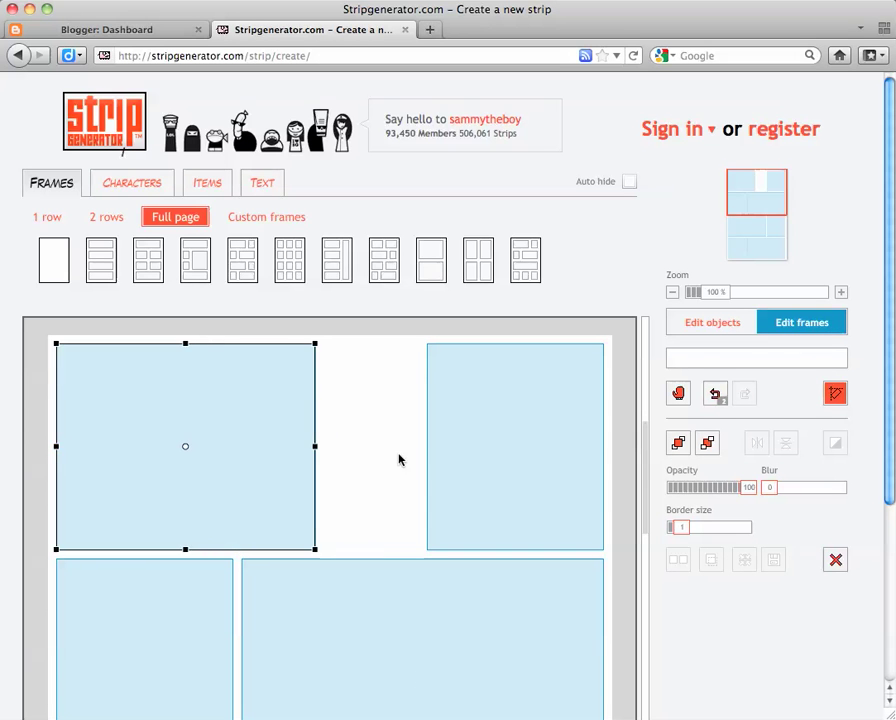
pyautogui.doubleClick(445, 462)
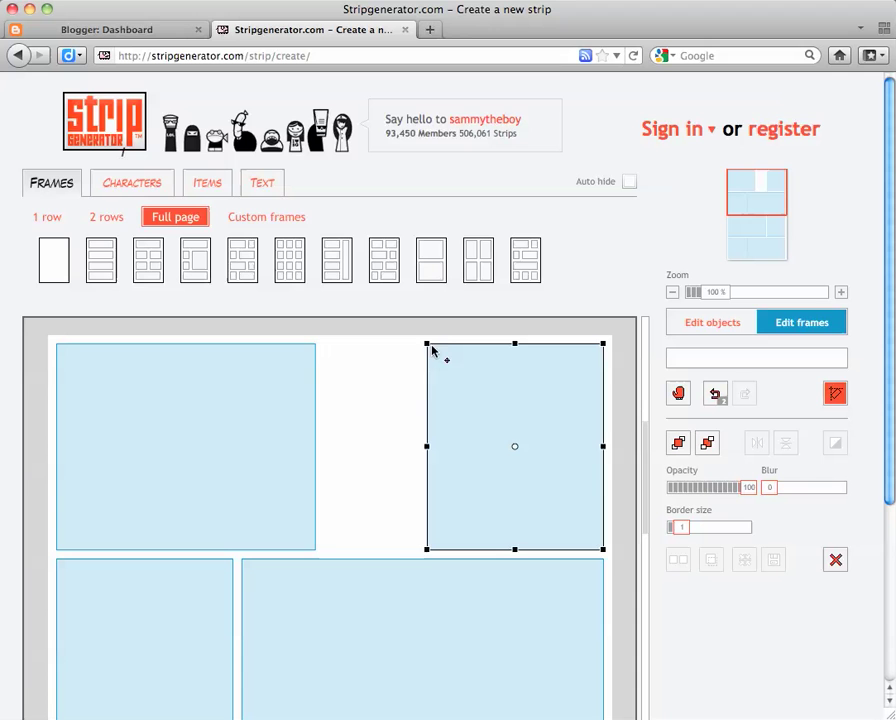
pyautogui.moveTo(428, 348); pyautogui.dragTo(326, 345)
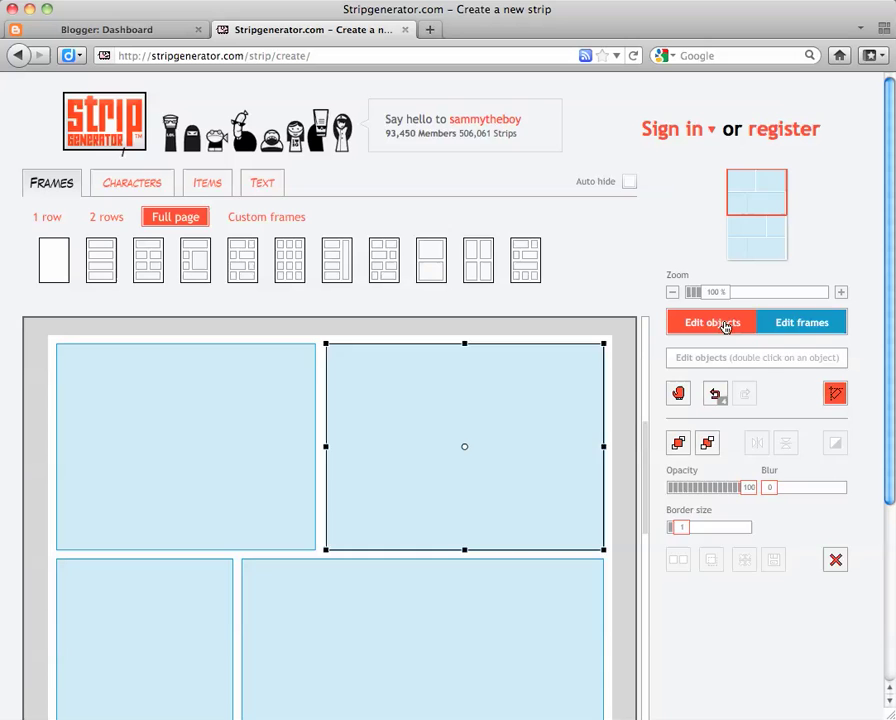
# - Place the tall thin character in the top-left panel and the capped character top-right
pyautogui.click(726, 323)
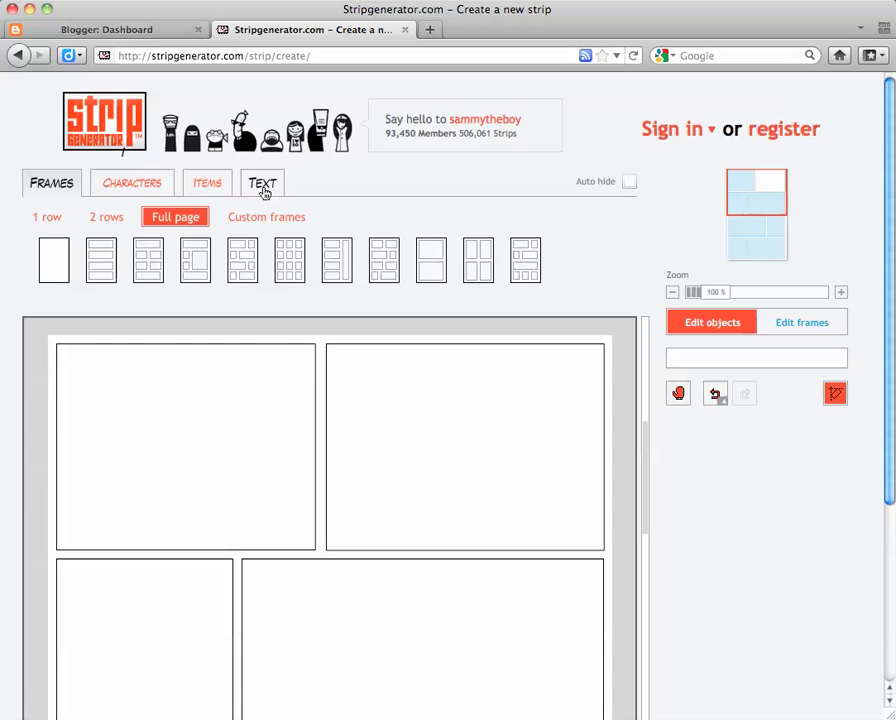
pyautogui.click(119, 192)
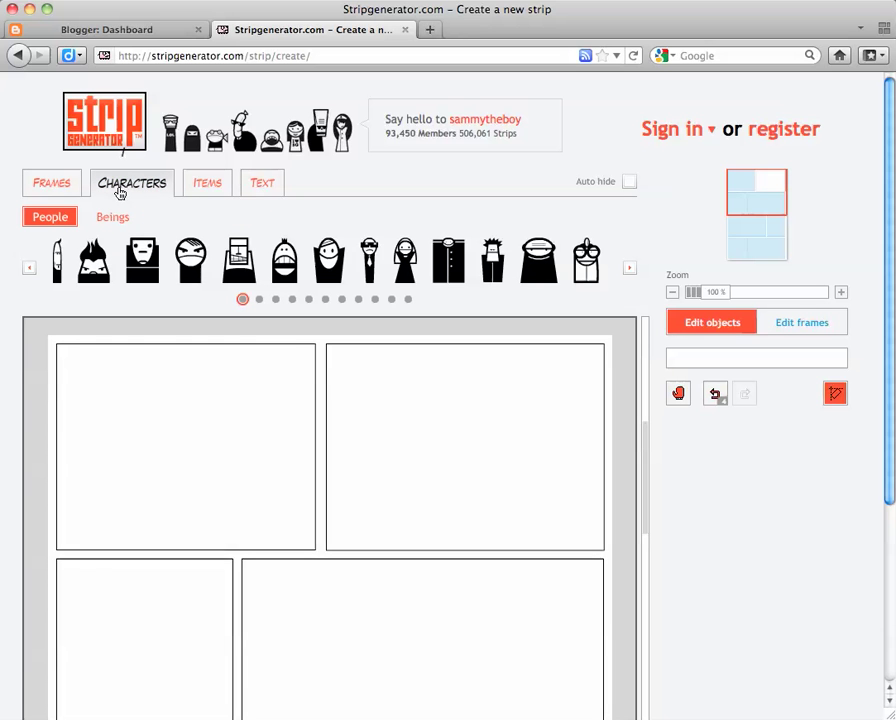
pyautogui.moveTo(57, 262); pyautogui.dragTo(123, 468)
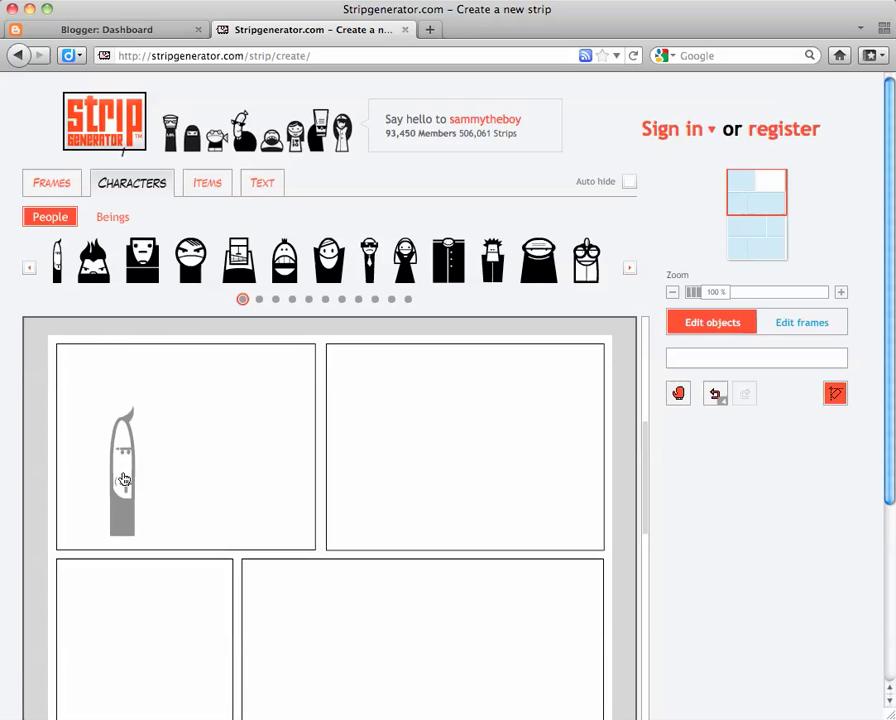
pyautogui.click(309, 299)
pyautogui.moveTo(372, 264); pyautogui.dragTo(482, 457)
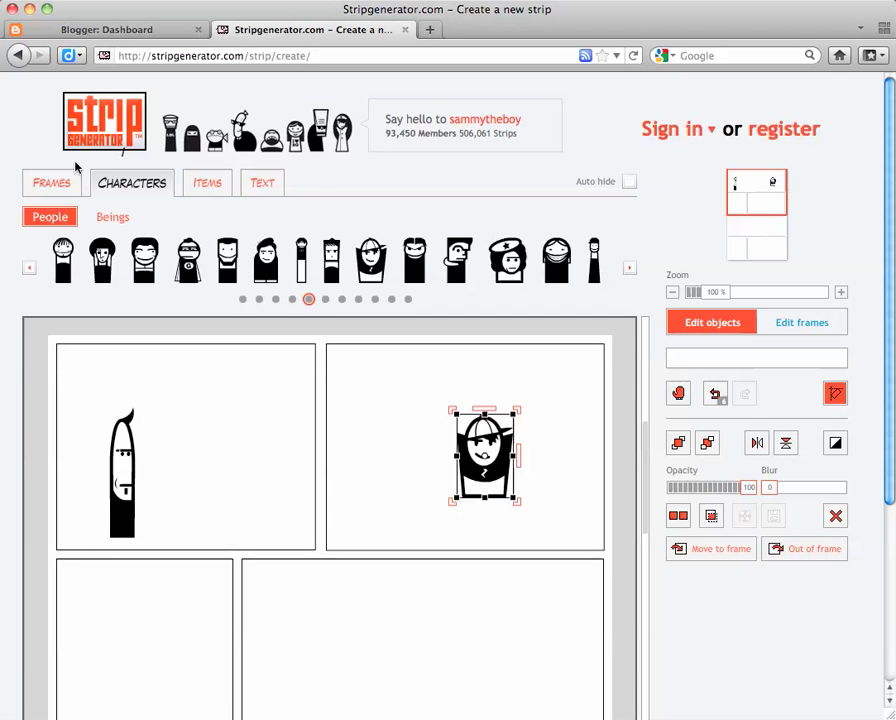
# - Add the elephant-like being, the bird in the middle-left panel and the bearded being middle-right
pyautogui.click(113, 217)
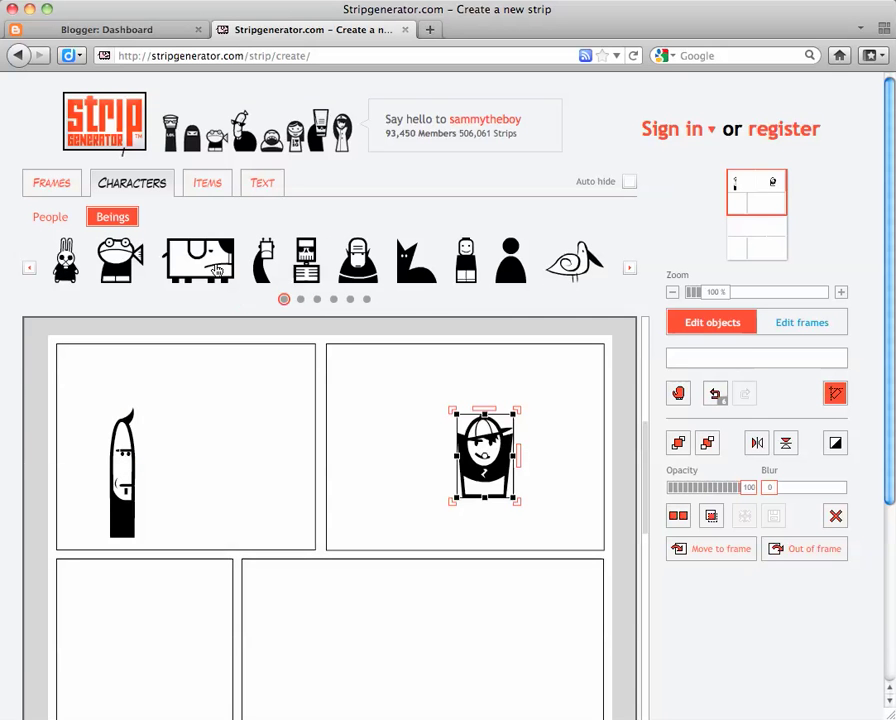
pyautogui.moveTo(199, 258); pyautogui.dragTo(396, 665)
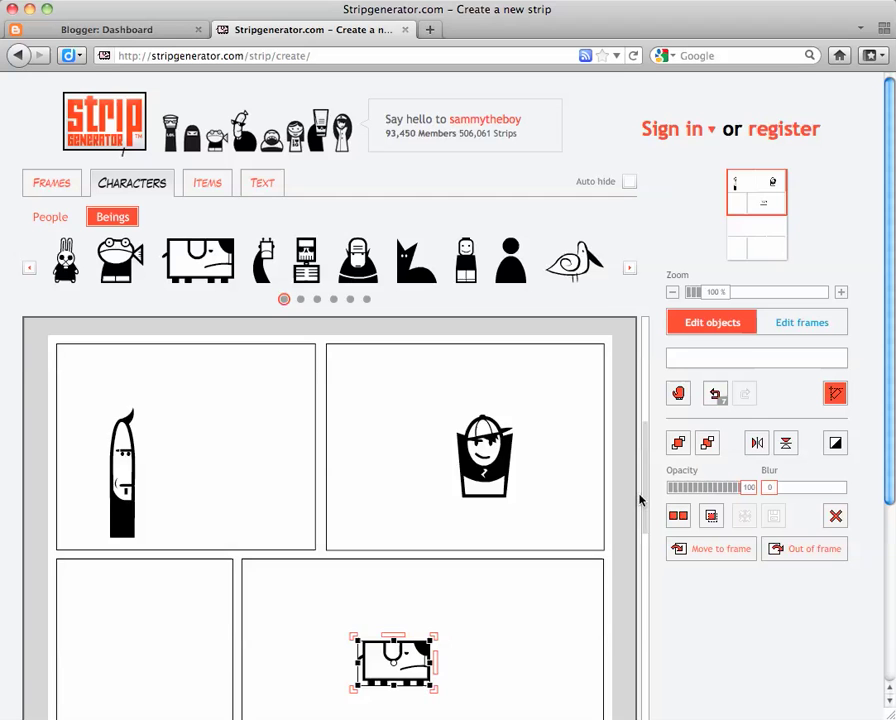
pyautogui.moveTo(646, 512); pyautogui.dragTo(654, 598)
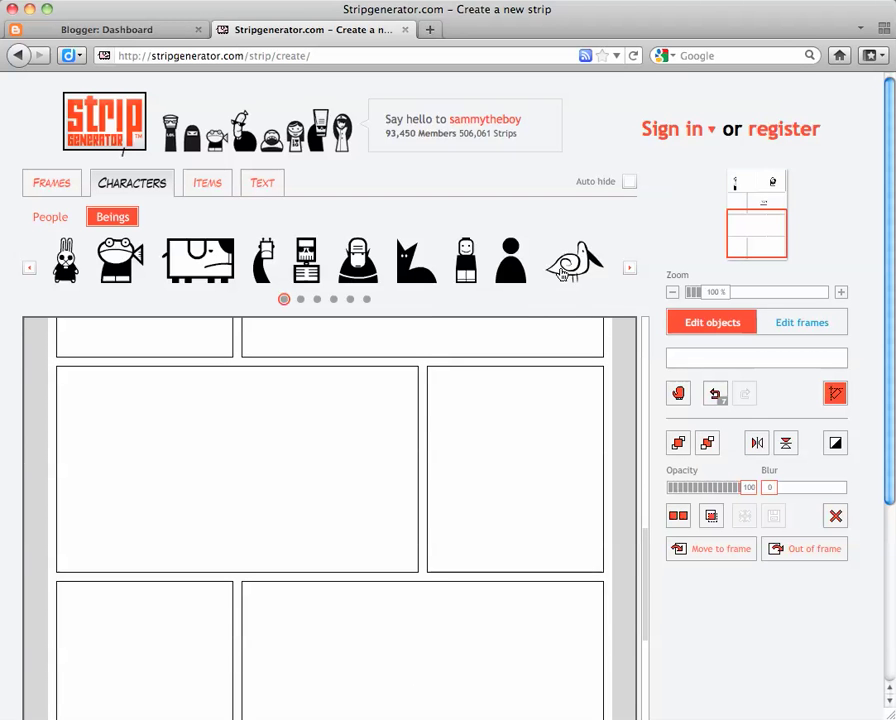
pyautogui.moveTo(575, 262); pyautogui.dragTo(172, 468)
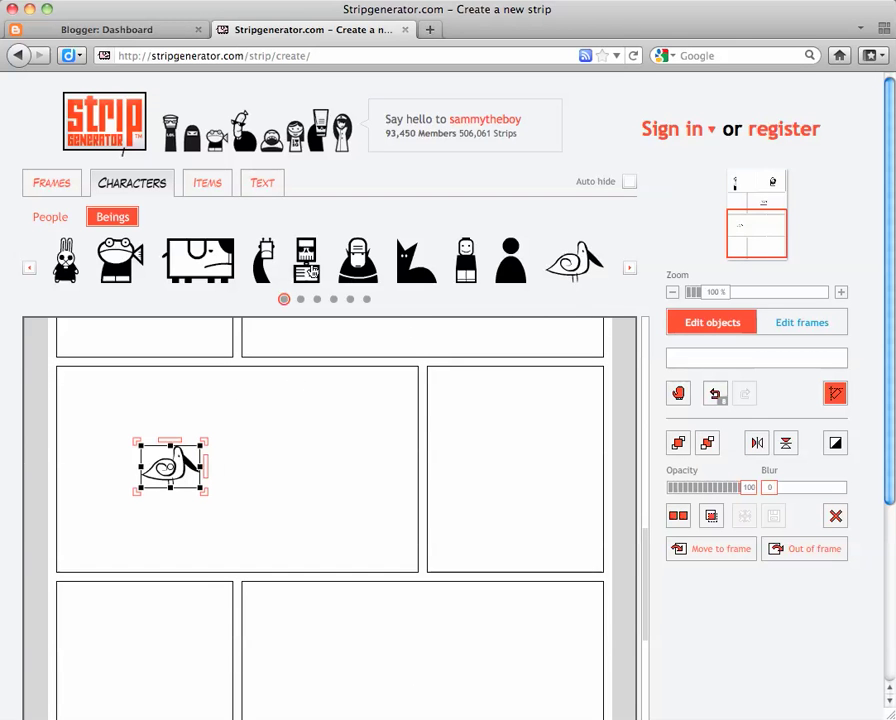
pyautogui.moveTo(358, 258); pyautogui.dragTo(555, 535)
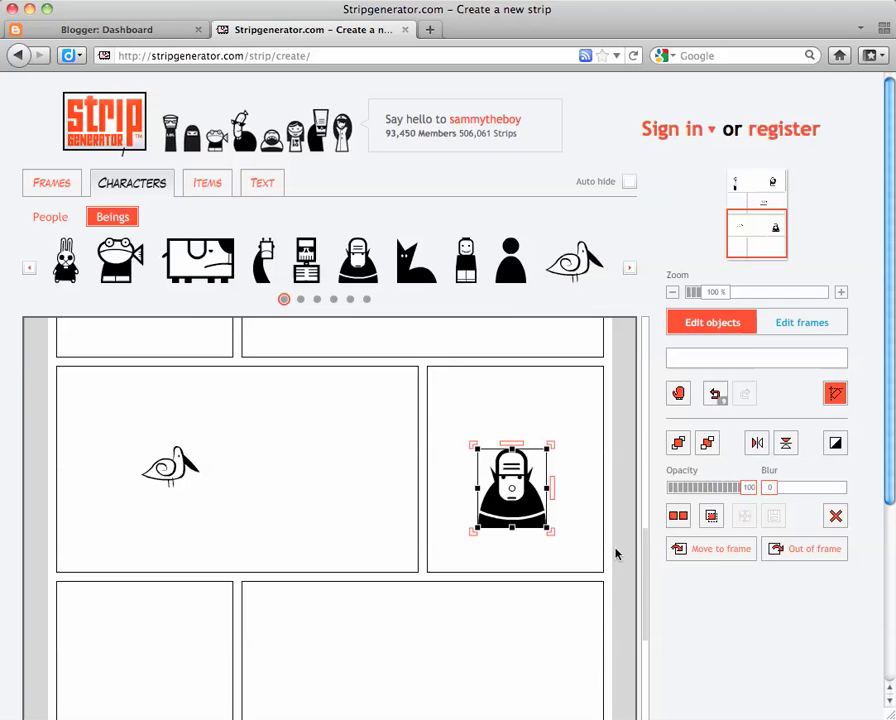
# - Add a TV beside the bird, a snail in the lower-right panel and a gift box lower-left
pyautogui.click(208, 183)
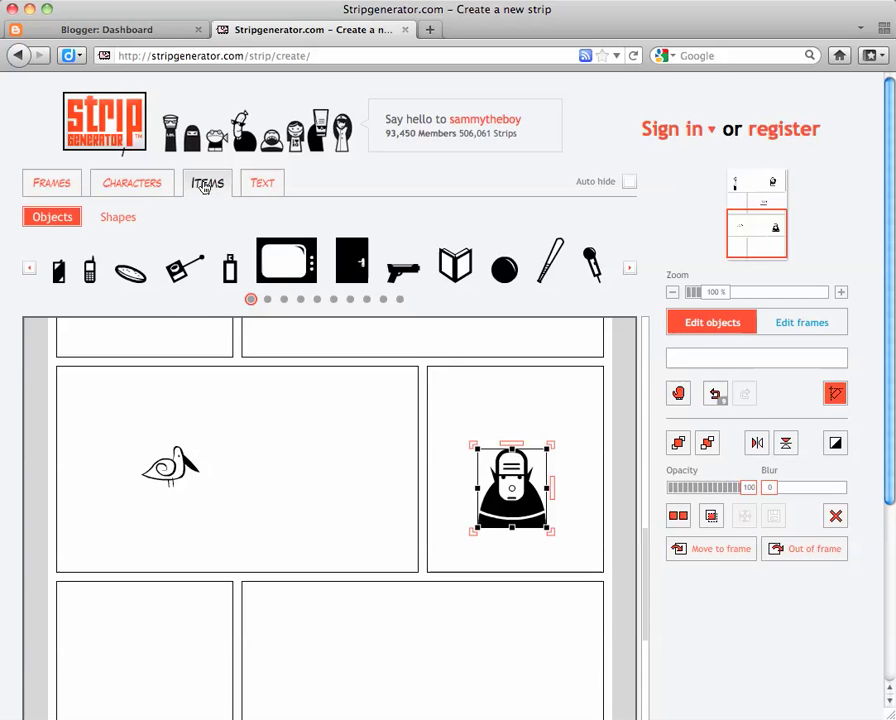
pyautogui.moveTo(260, 264); pyautogui.dragTo(340, 506)
pyautogui.click(400, 299)
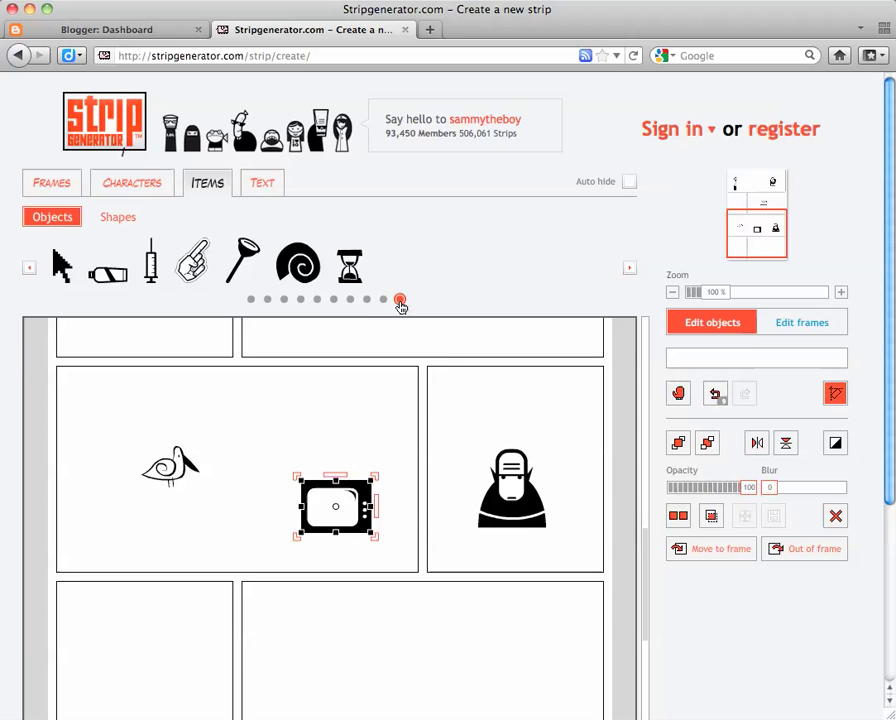
pyautogui.moveTo(303, 265); pyautogui.dragTo(403, 632)
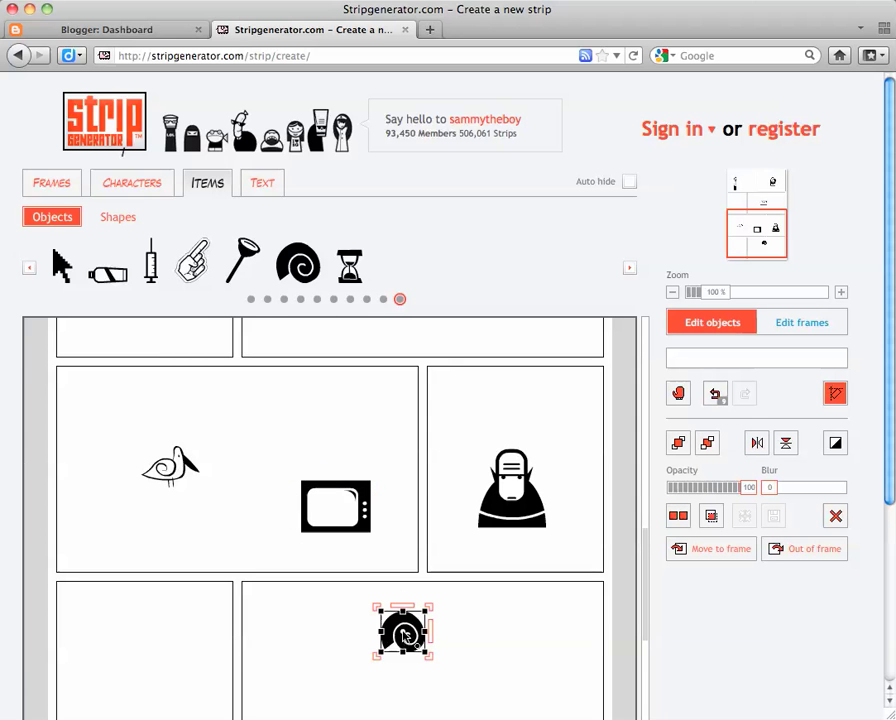
pyautogui.click(268, 299)
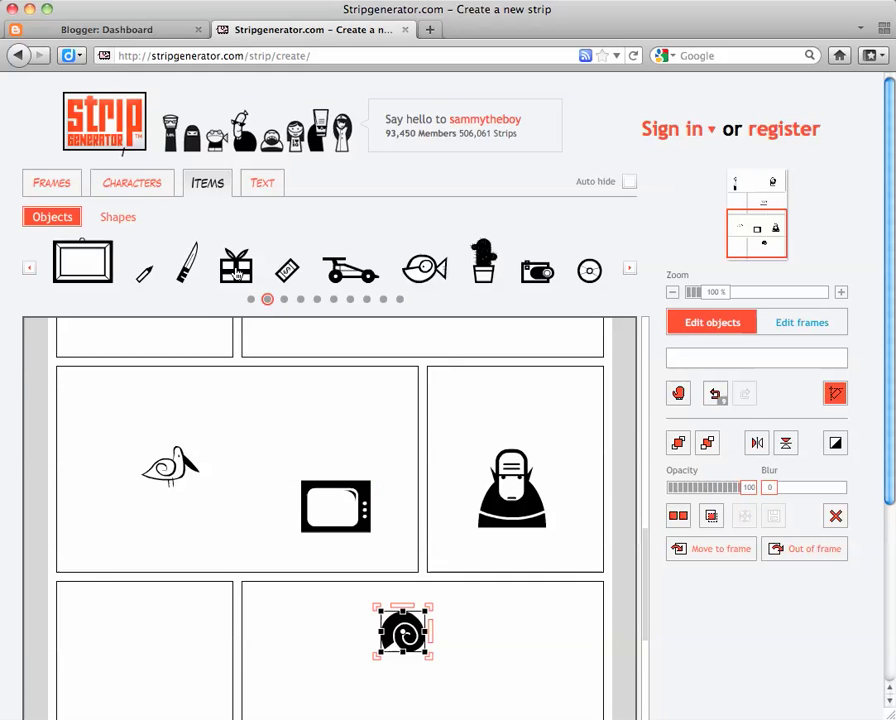
pyautogui.moveTo(236, 265); pyautogui.dragTo(149, 677)
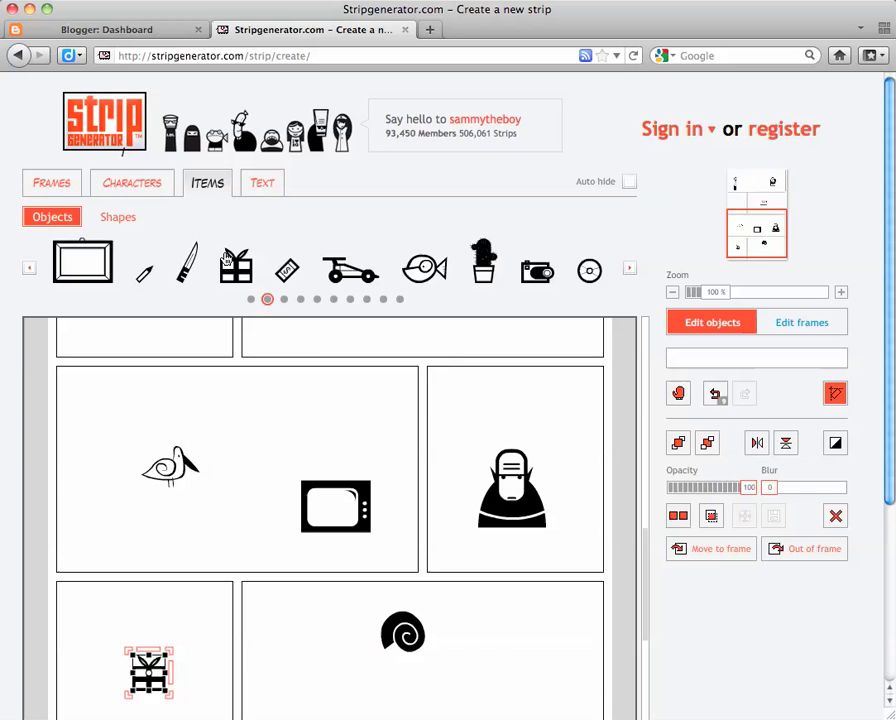
# - Add the black title box from the Text Titles styles to the top-left panel
pyautogui.click(262, 188)
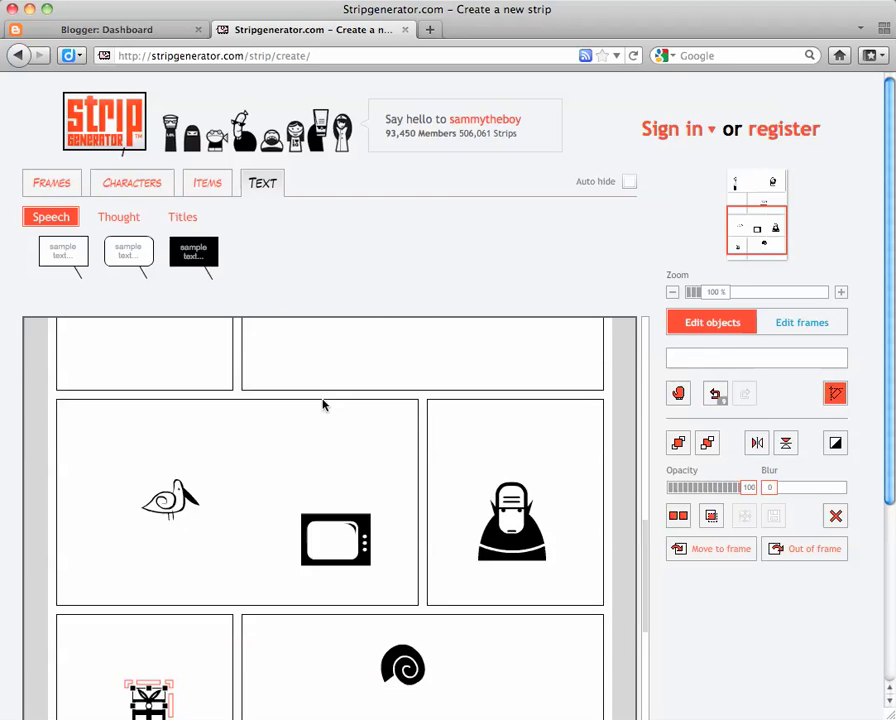
pyautogui.scroll(5, 322, 405)
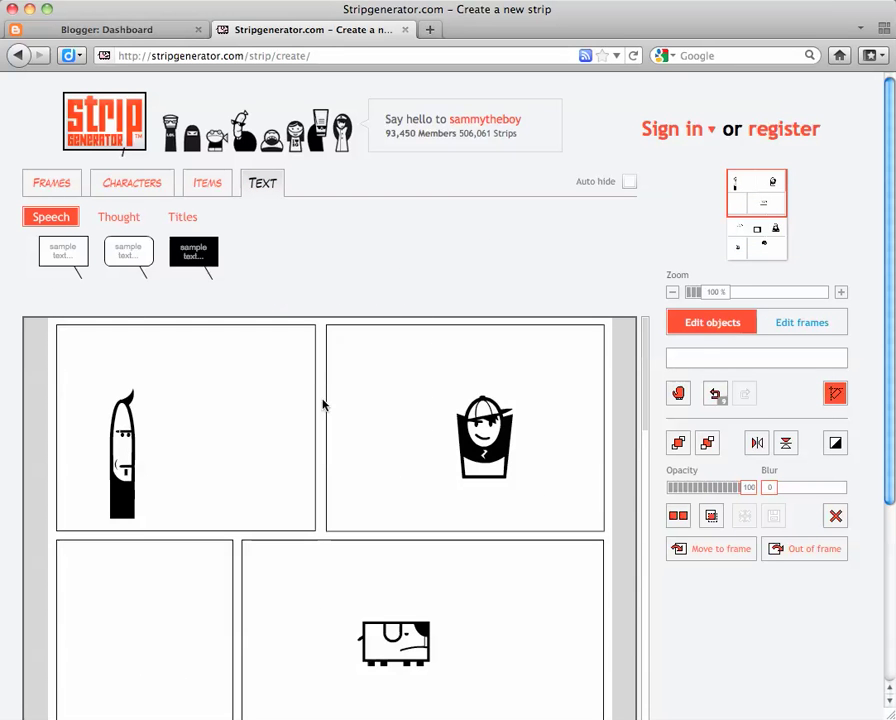
pyautogui.click(118, 222)
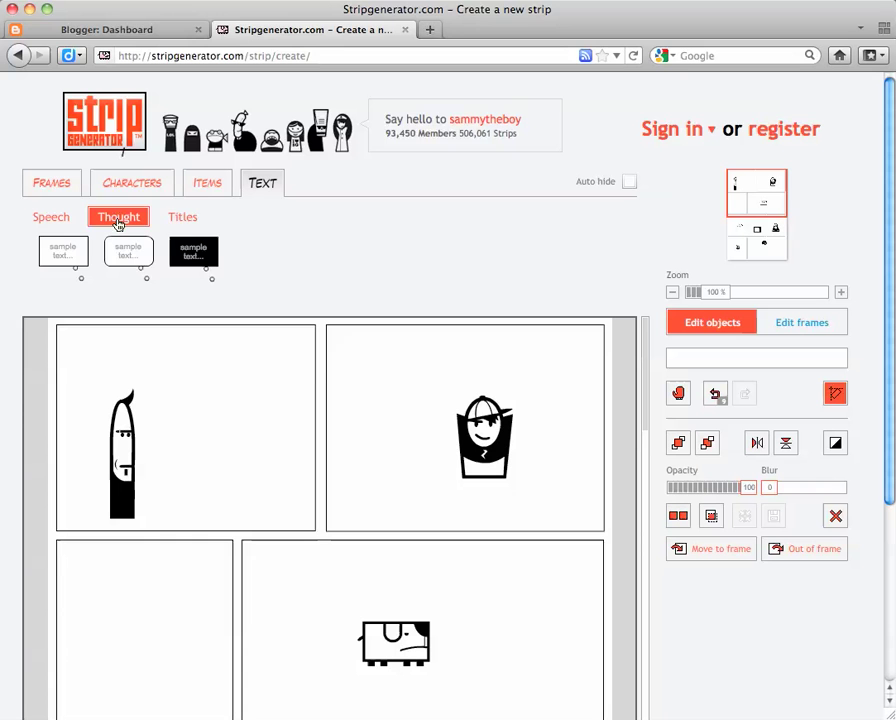
pyautogui.click(186, 224)
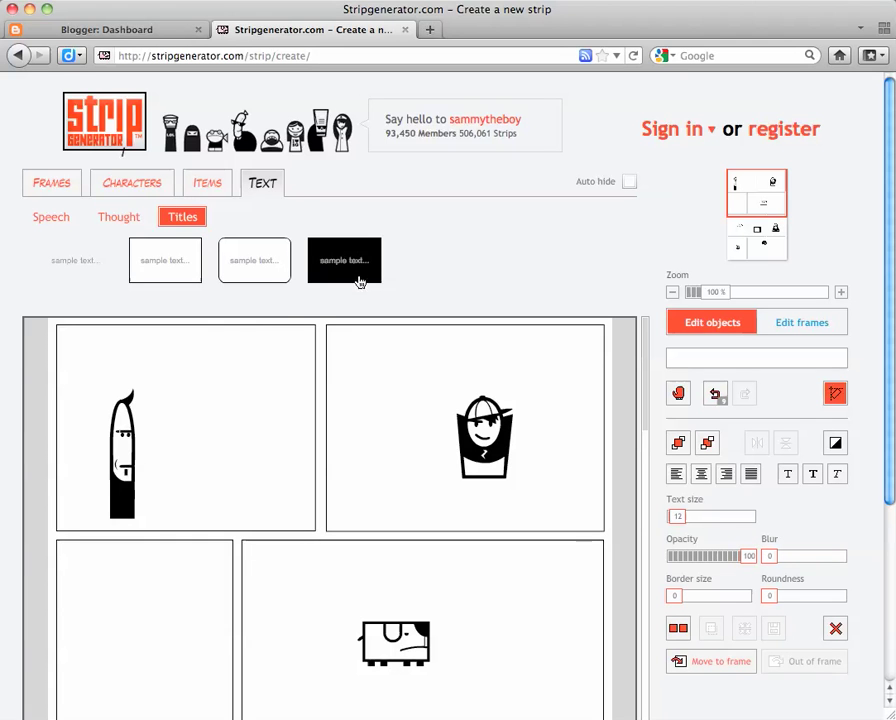
pyautogui.moveTo(360, 282); pyautogui.dragTo(222, 347)
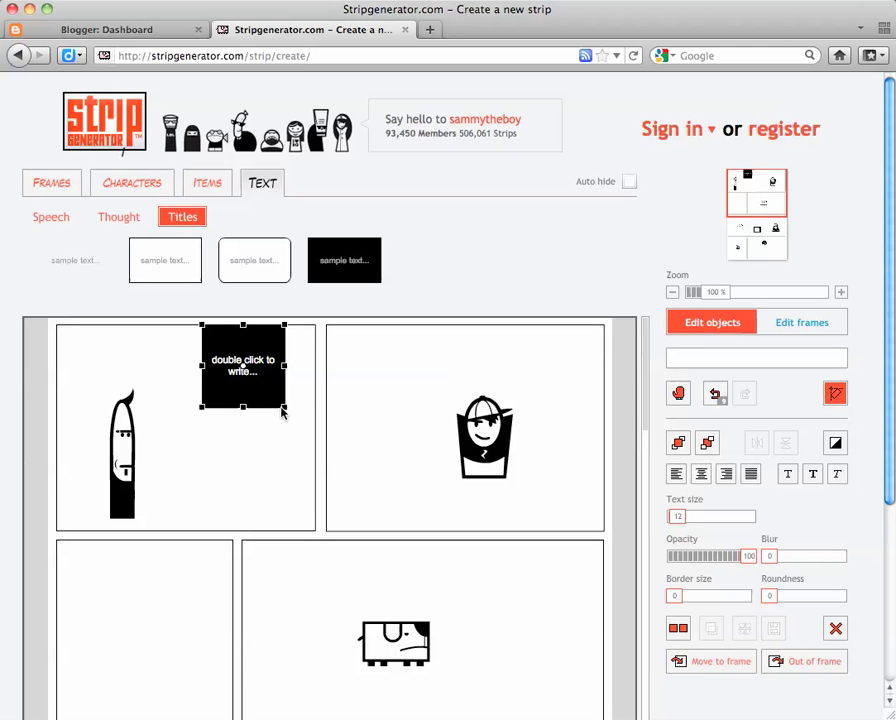
# - Stretch the title box to full panel height, enter 'hello there' and set text size 43
pyautogui.moveTo(285, 408); pyautogui.dragTo(321, 532)
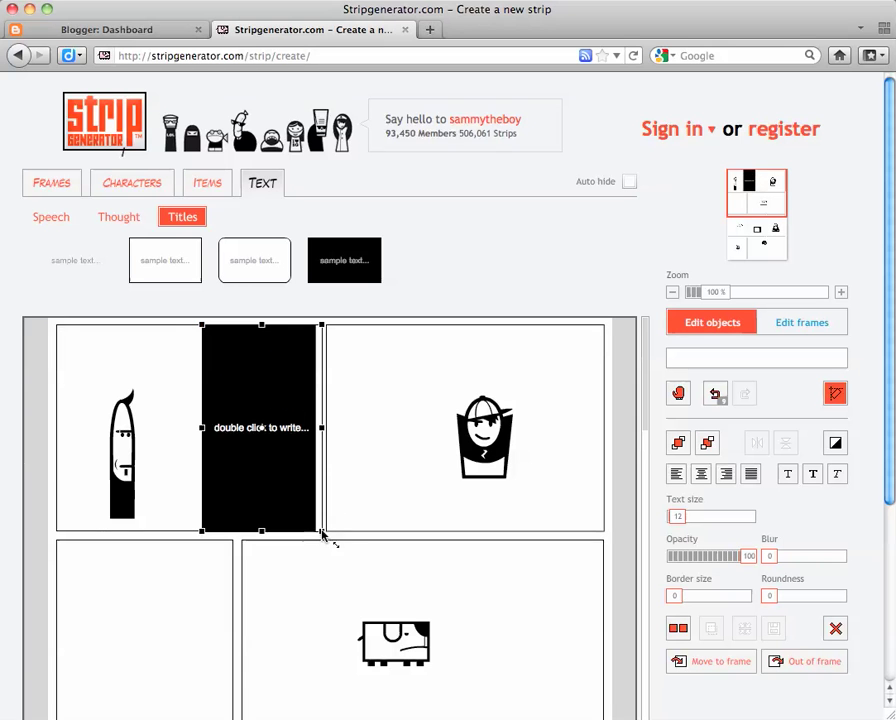
pyautogui.doubleClick(280, 434)
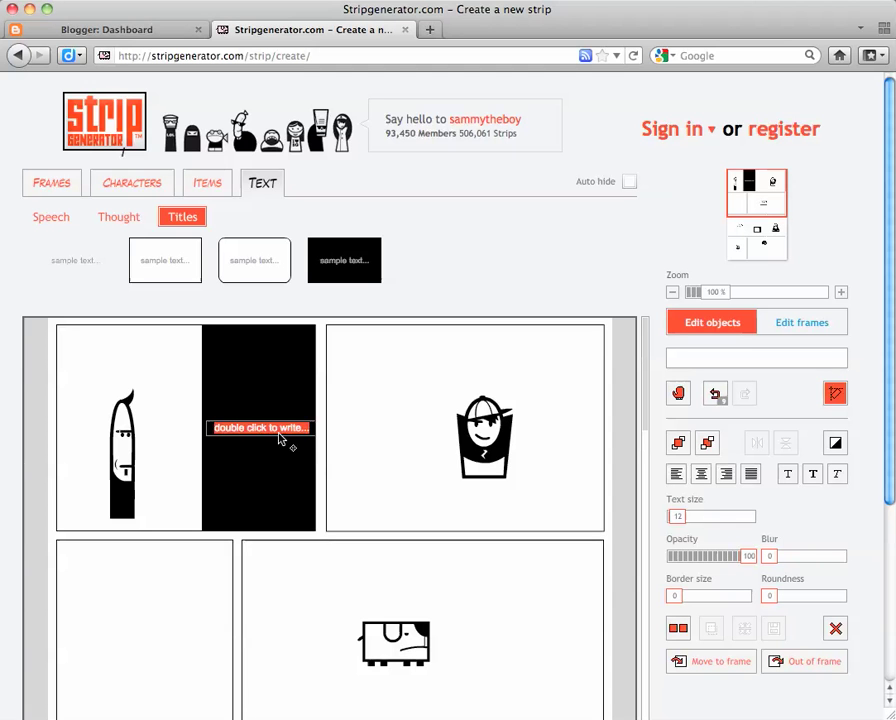
pyautogui.write('hello')
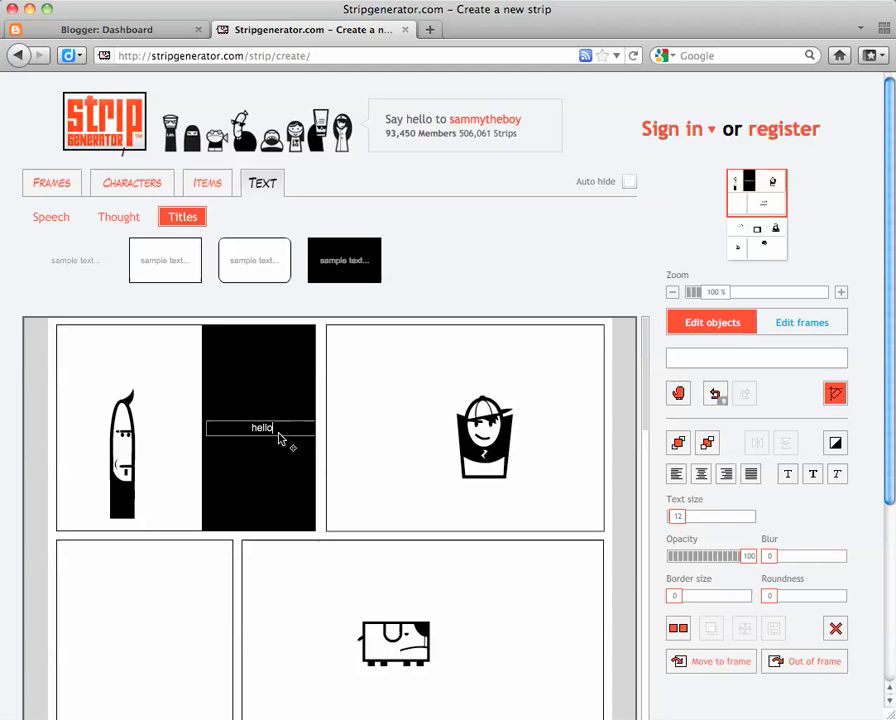
pyautogui.write(' there')
pyautogui.moveTo(680, 520); pyautogui.dragTo(709, 519)
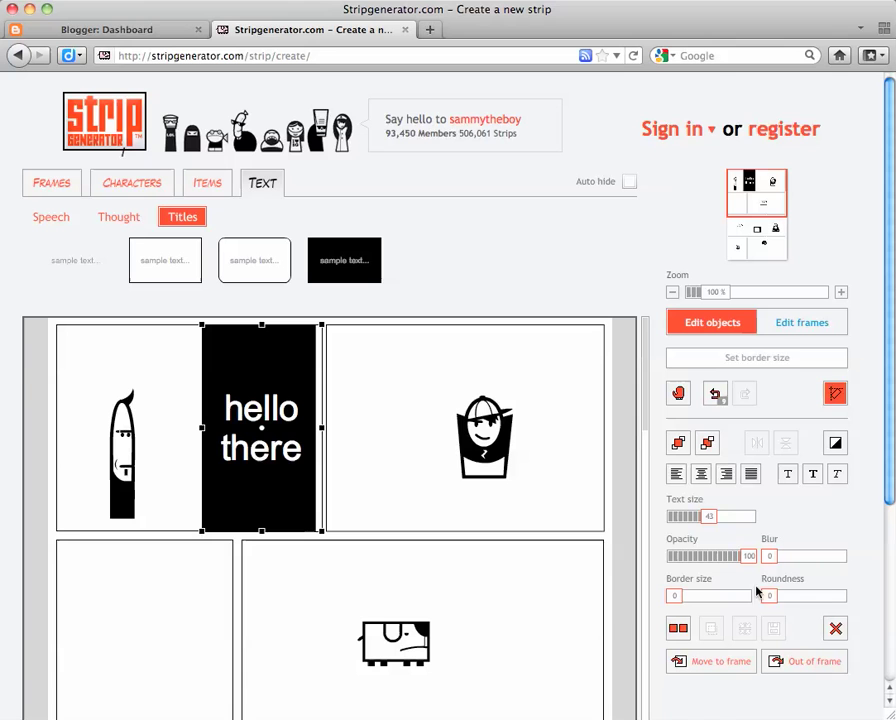
pyautogui.moveTo(772, 604)
pyautogui.mouseDown()
pyautogui.moveTo(824, 602)
pyautogui.moveTo(755, 603)
pyautogui.mouseUp()
# - Add a thought bubble to the top-right panel, tail toward the character, reading 'hmm...'
pyautogui.click(112, 219)
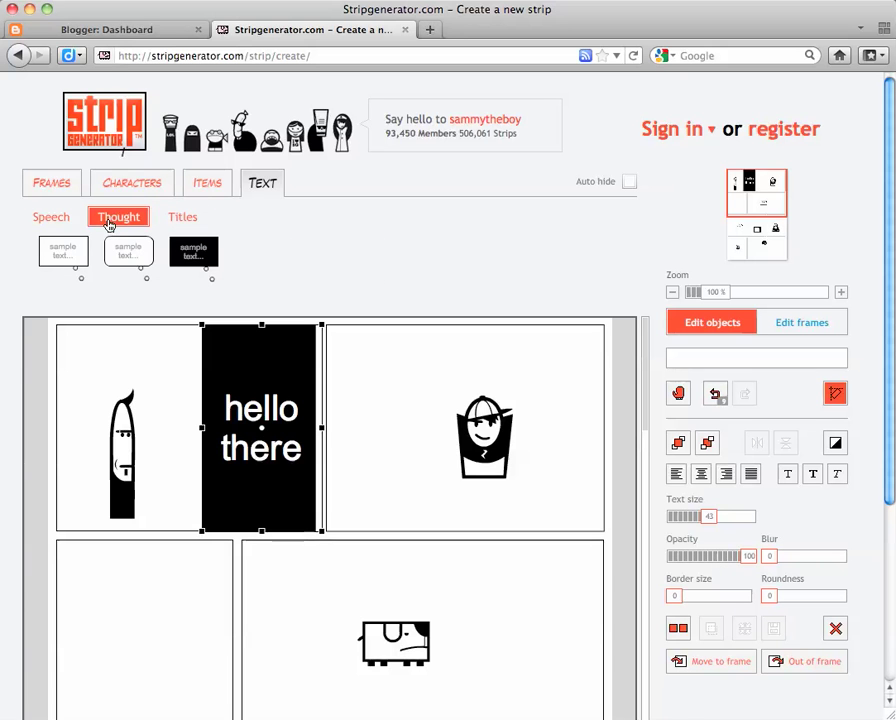
pyautogui.moveTo(112, 252); pyautogui.dragTo(402, 402)
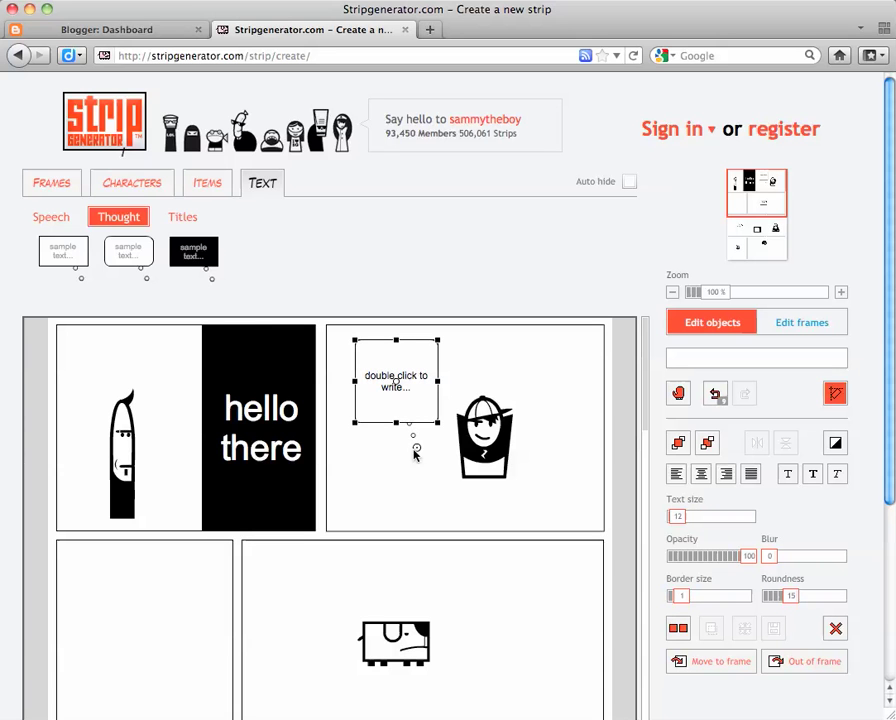
pyautogui.moveTo(419, 453); pyautogui.dragTo(452, 444)
pyautogui.doubleClick(418, 376)
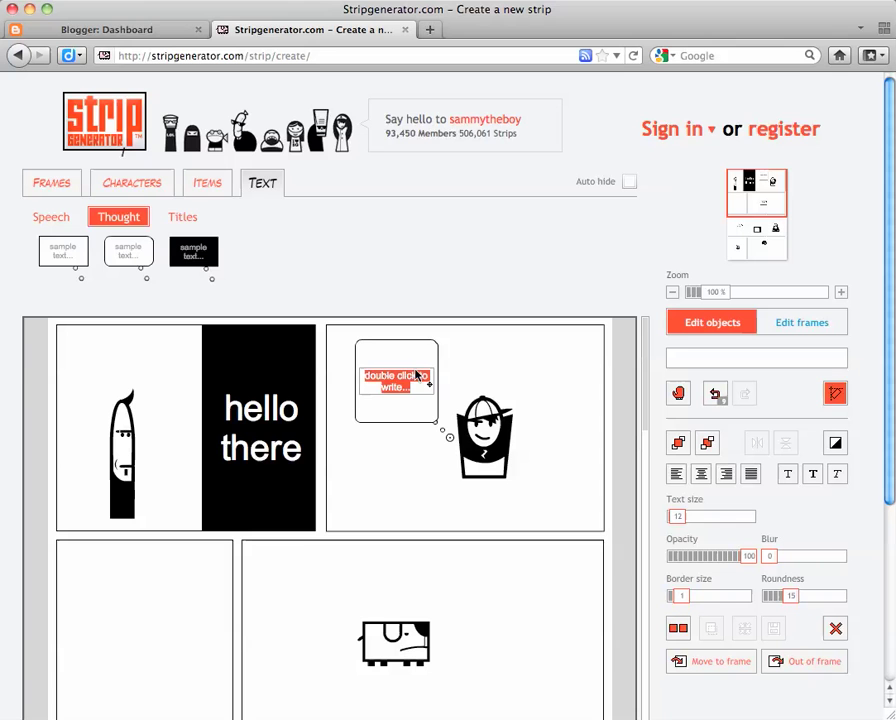
pyautogui.write('hmm...')
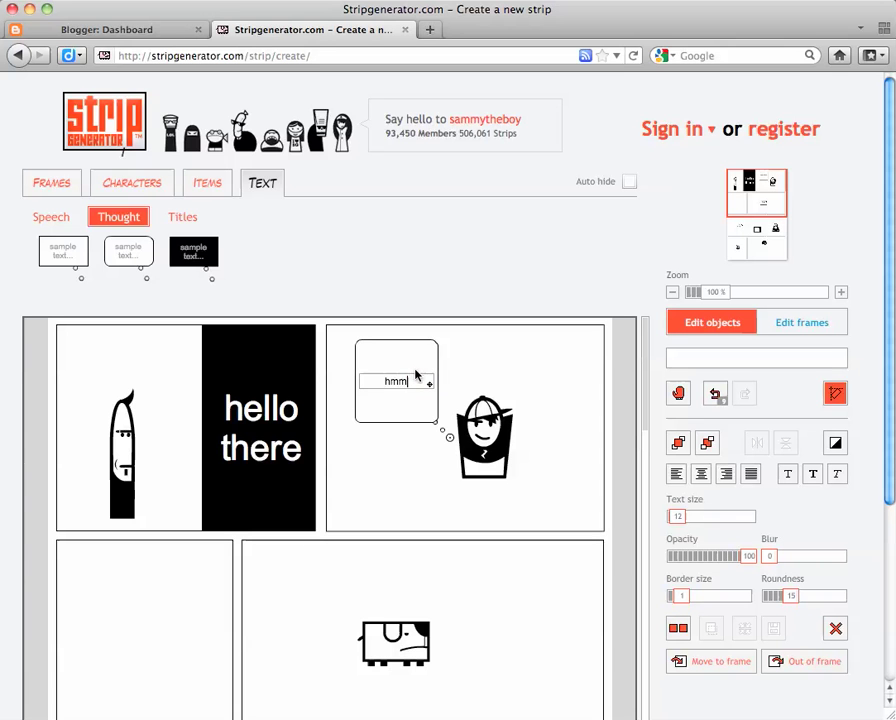
# - Set the bubble text size to 27, border 6 with rounded corners, and shrink it to wrap
pyautogui.click(681, 517)
pyautogui.moveTo(681, 517); pyautogui.dragTo(694, 516)
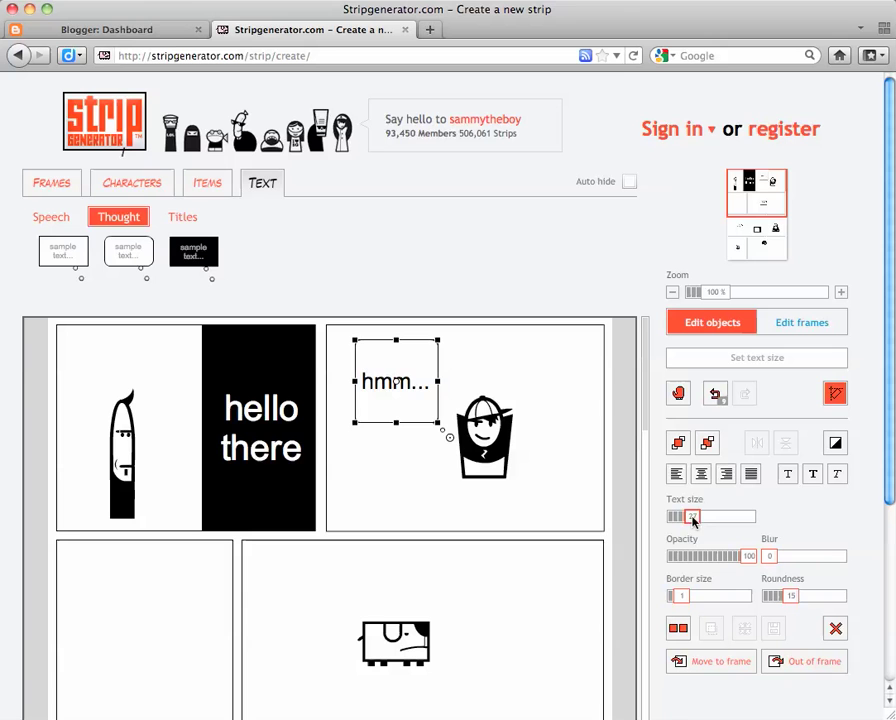
pyautogui.moveTo(686, 596); pyautogui.dragTo(718, 596)
pyautogui.moveTo(792, 596); pyautogui.dragTo(826, 596)
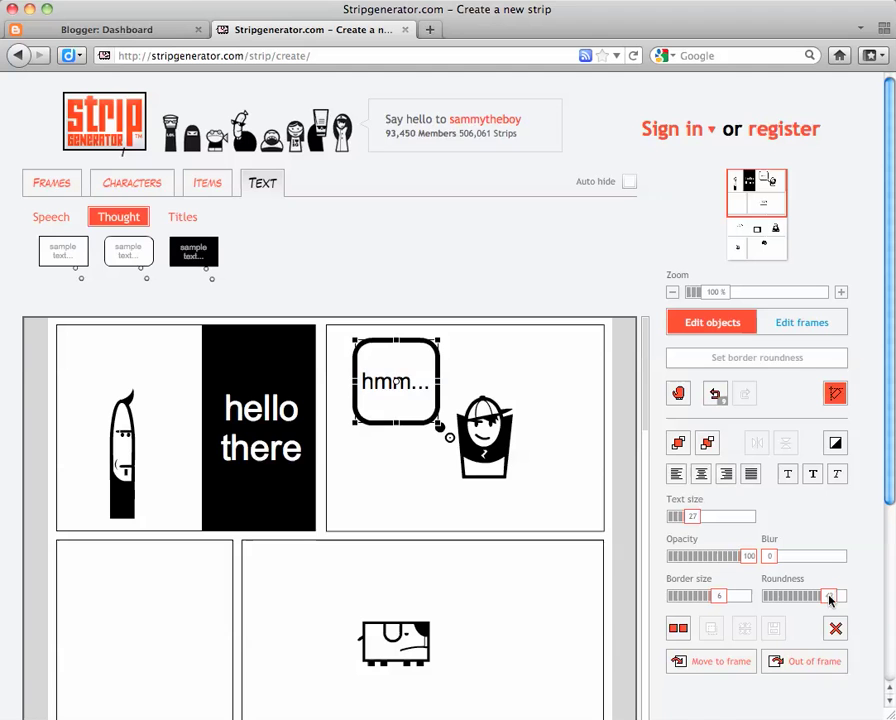
pyautogui.moveTo(440, 424); pyautogui.dragTo(456, 385)
pyautogui.click(369, 455)
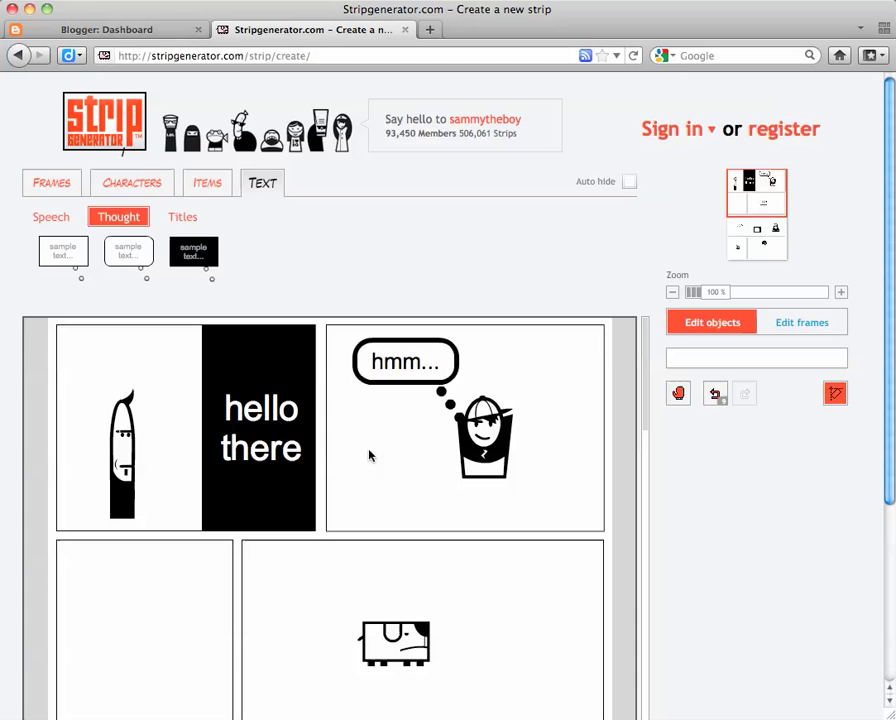
# - Enlarge the lower-right creature to fill its panel and tilt it about 35 degrees
pyautogui.scroll(-3, 339, 457)
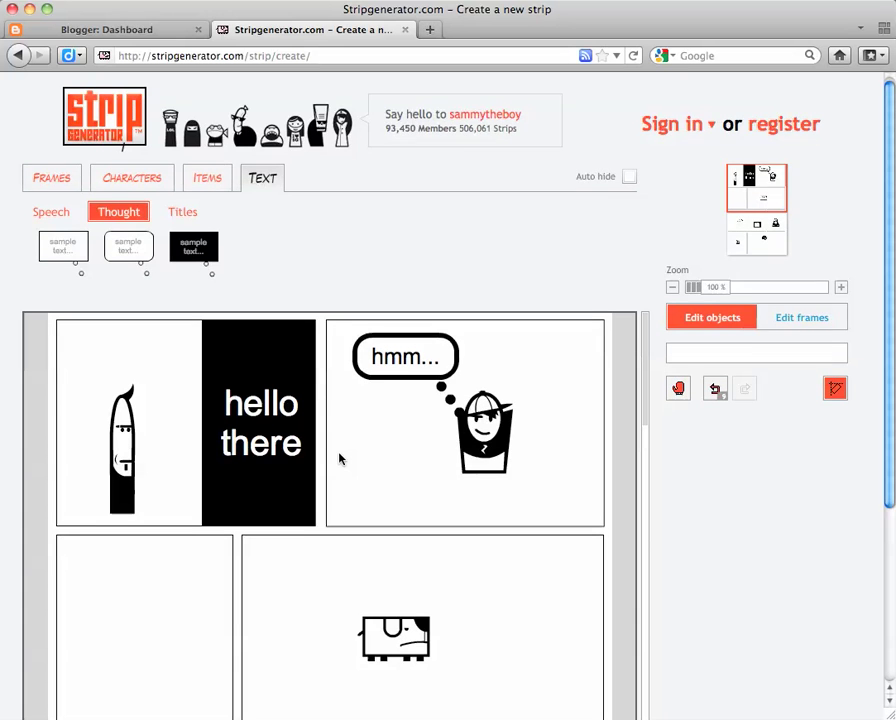
pyautogui.scroll(-3, 339, 458)
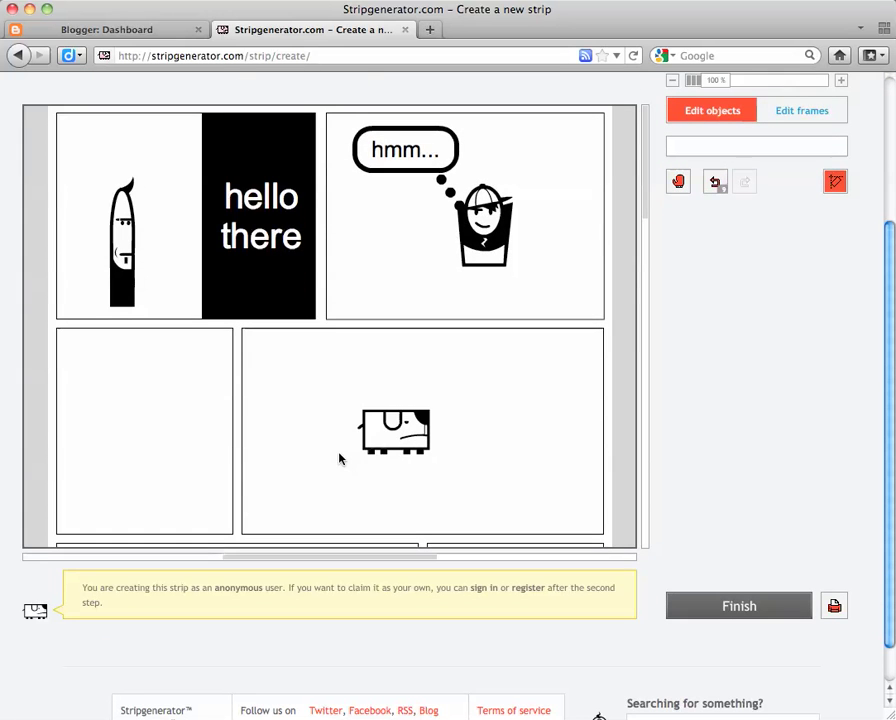
pyautogui.click(398, 424)
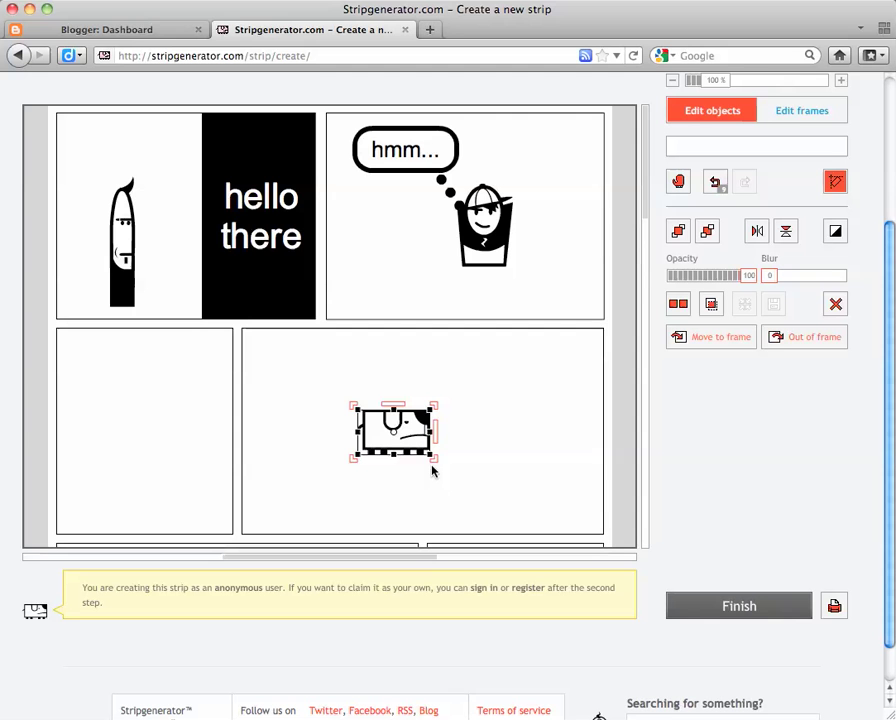
pyautogui.moveTo(396, 458); pyautogui.dragTo(402, 530)
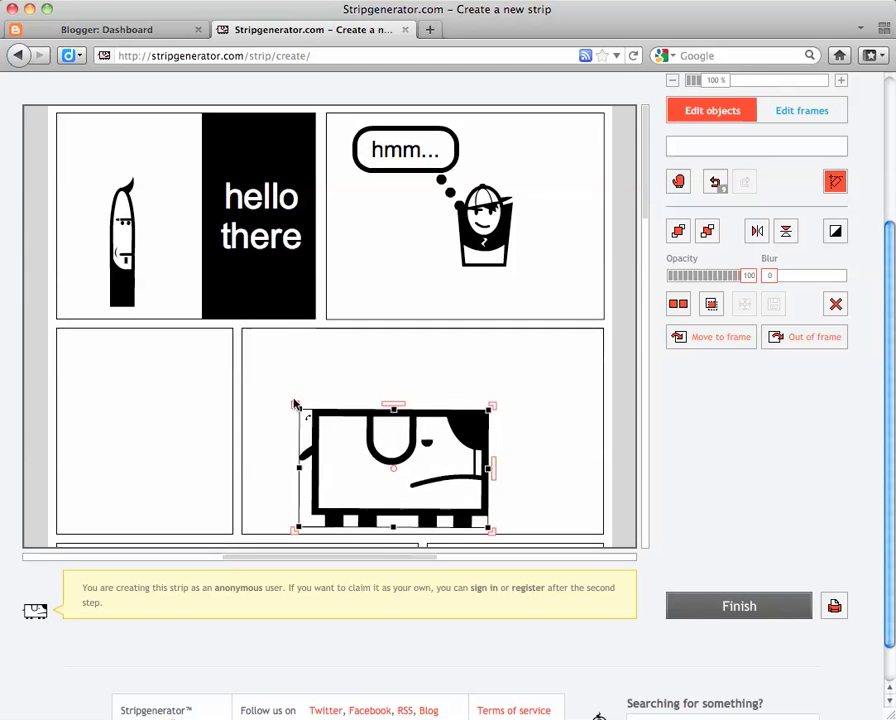
pyautogui.moveTo(294, 406); pyautogui.dragTo(351, 358)
pyautogui.moveTo(363, 452); pyautogui.dragTo(349, 424)
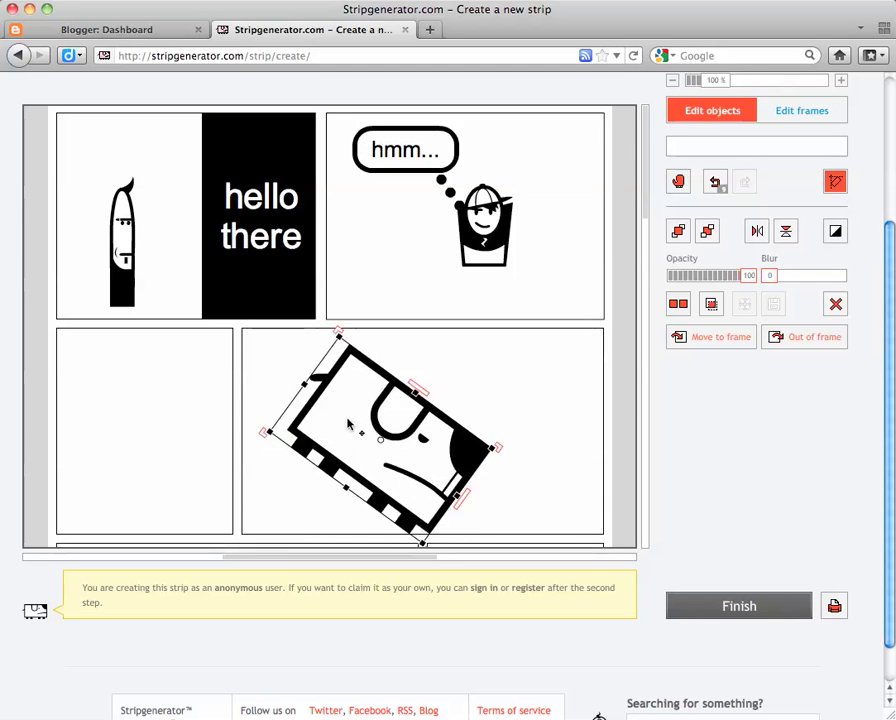
# - Flip the creature end to end, keep it fully opaque, and shift it slightly right
pyautogui.click(418, 391)
pyautogui.click(418, 391)
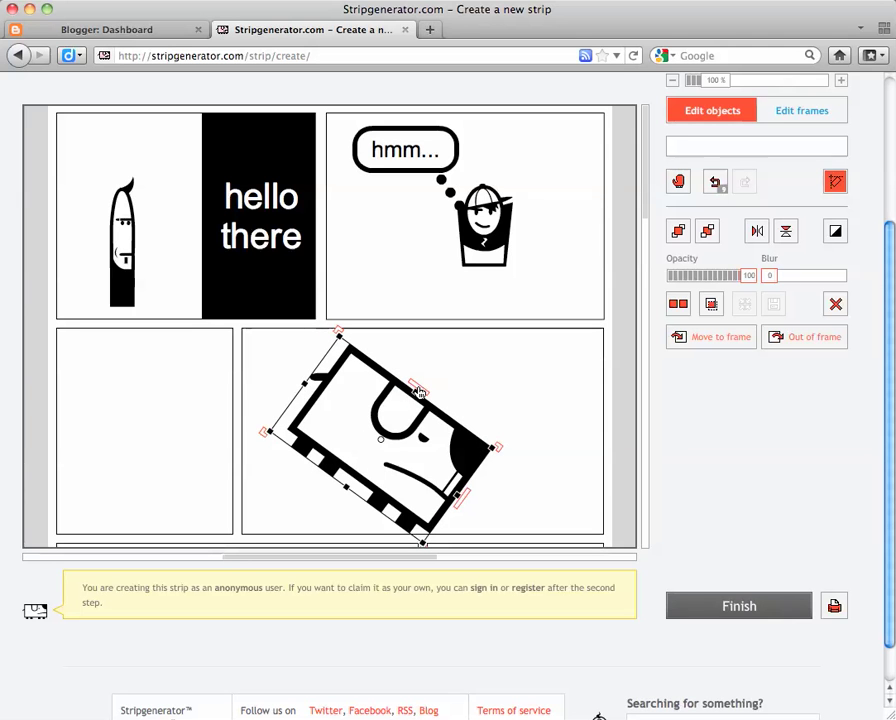
pyautogui.click(464, 499)
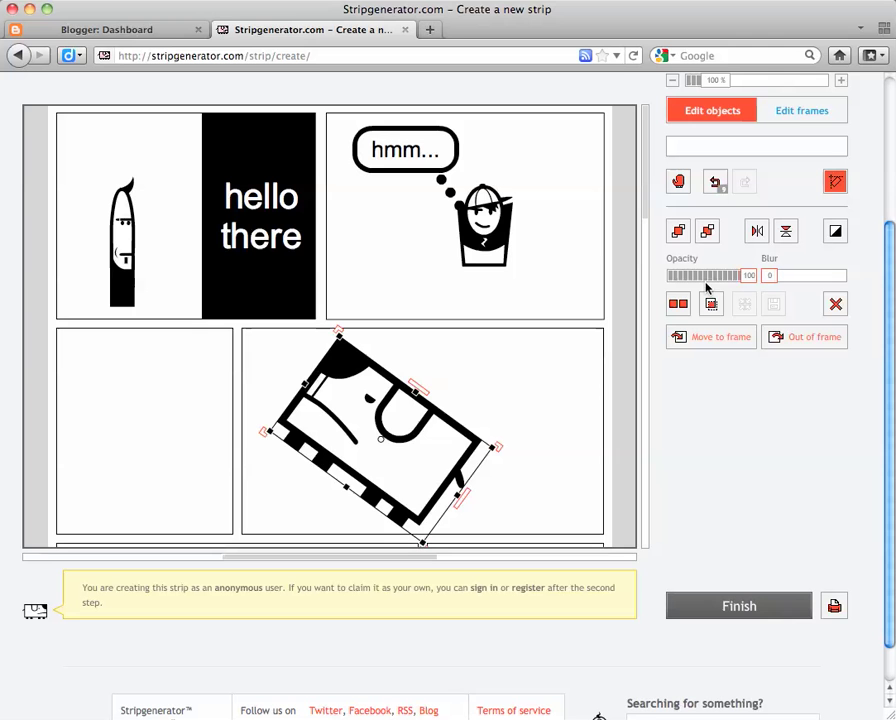
pyautogui.moveTo(748, 277)
pyautogui.mouseDown()
pyautogui.moveTo(710, 278)
pyautogui.moveTo(790, 278)
pyautogui.moveTo(756, 282)
pyautogui.mouseUp()
pyautogui.moveTo(446, 421); pyautogui.dragTo(468, 456)
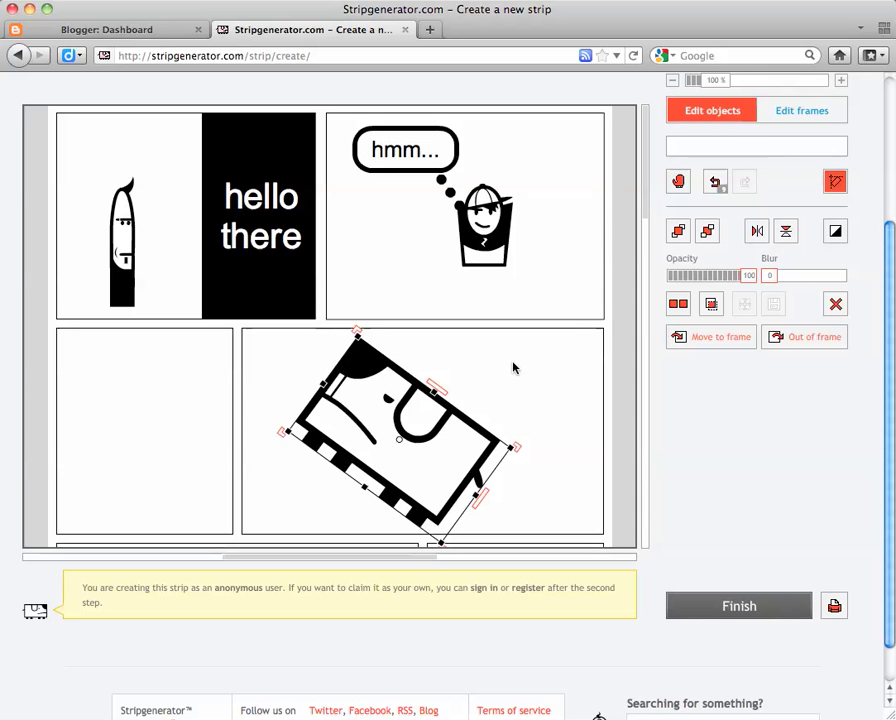
pyautogui.click(706, 345)
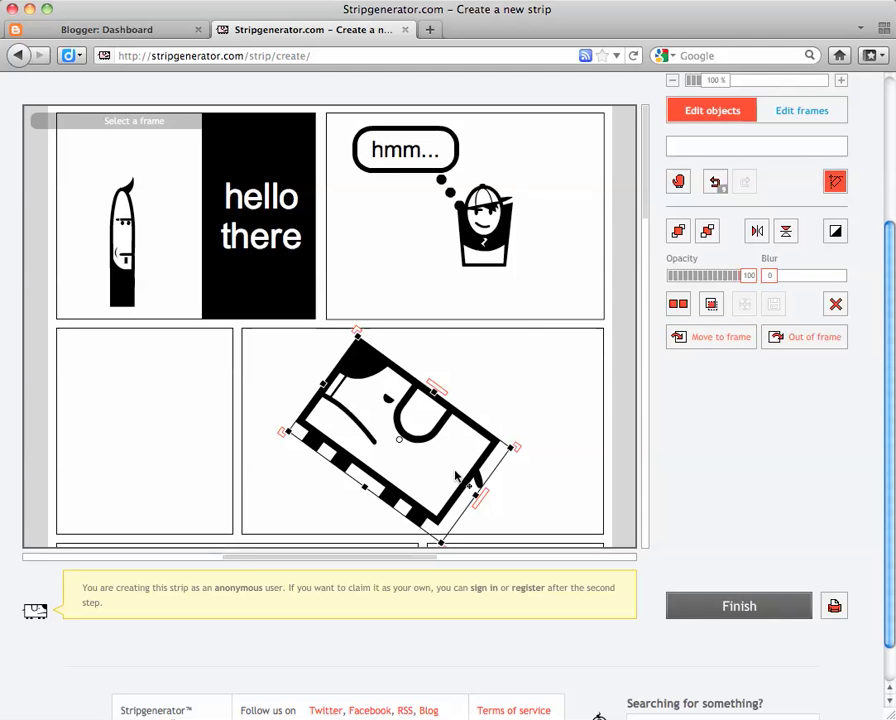
pyautogui.click(397, 254)
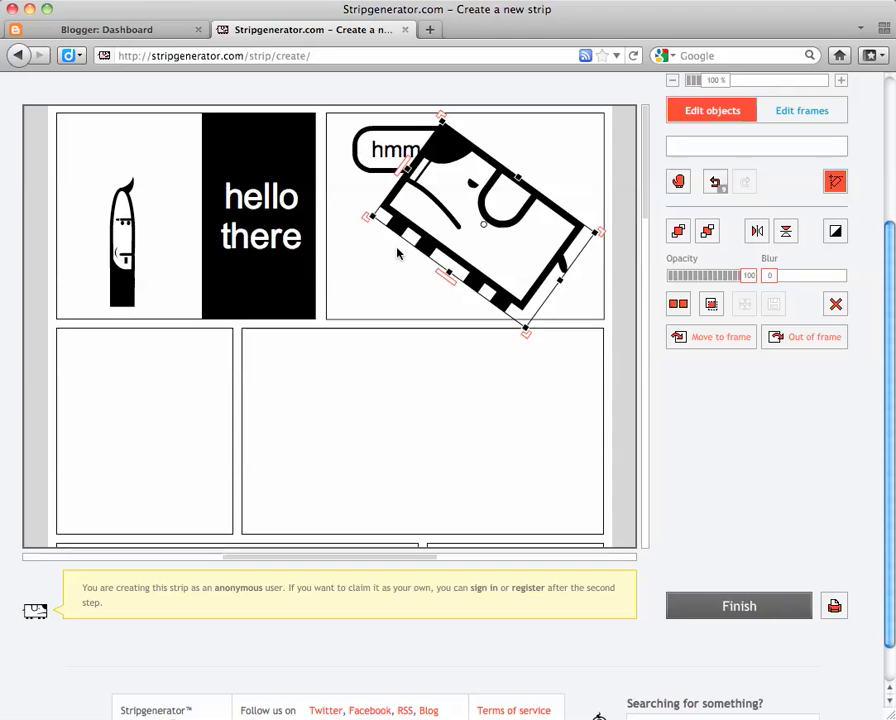
pyautogui.click(707, 234)
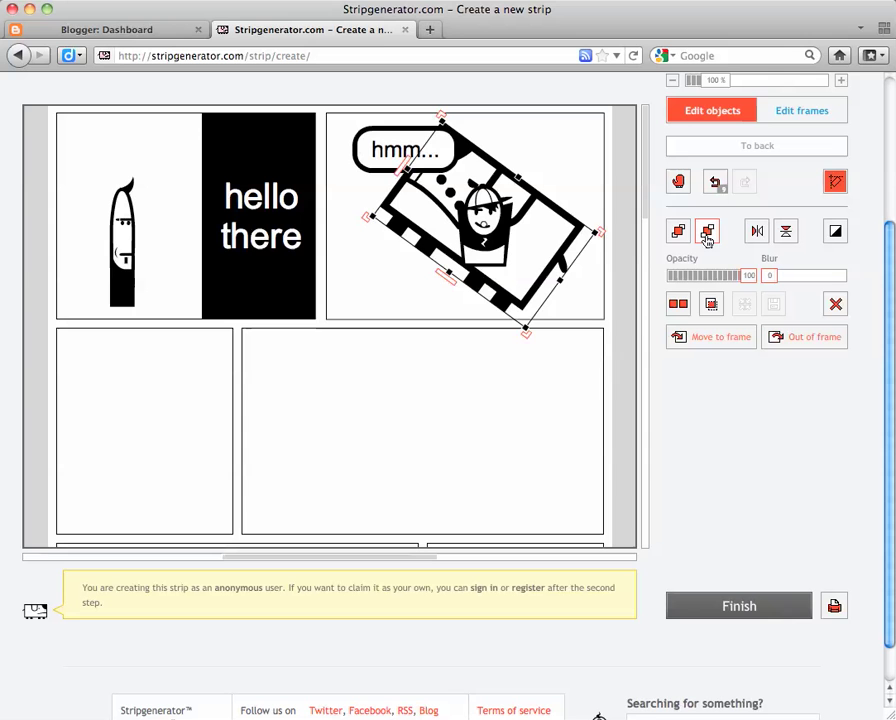
pyautogui.click(707, 336)
pyautogui.click(437, 427)
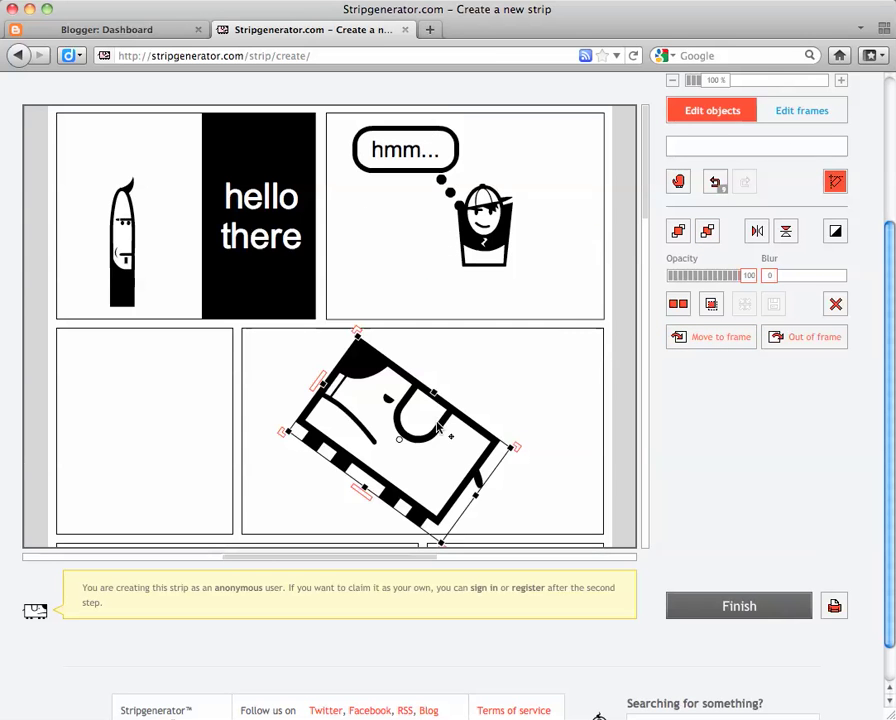
pyautogui.click(520, 366)
# - Zoom the strip out to 50% to review all panels, then finish editing
pyautogui.scroll(1, 600, 358)
pyautogui.scroll(3, 600, 357)
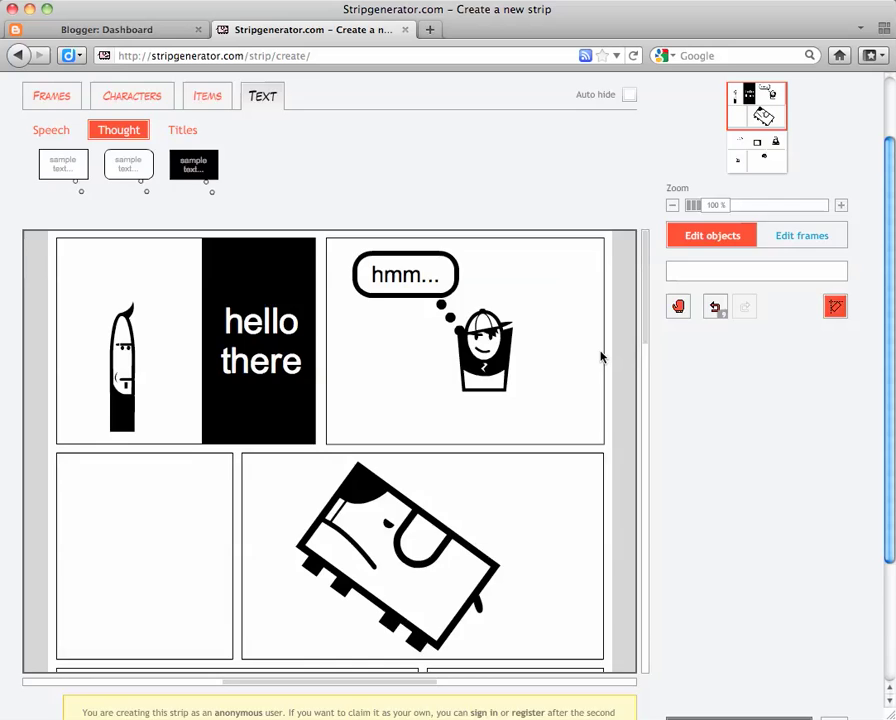
pyautogui.scroll(-4, 600, 357)
pyautogui.scroll(1, 600, 357)
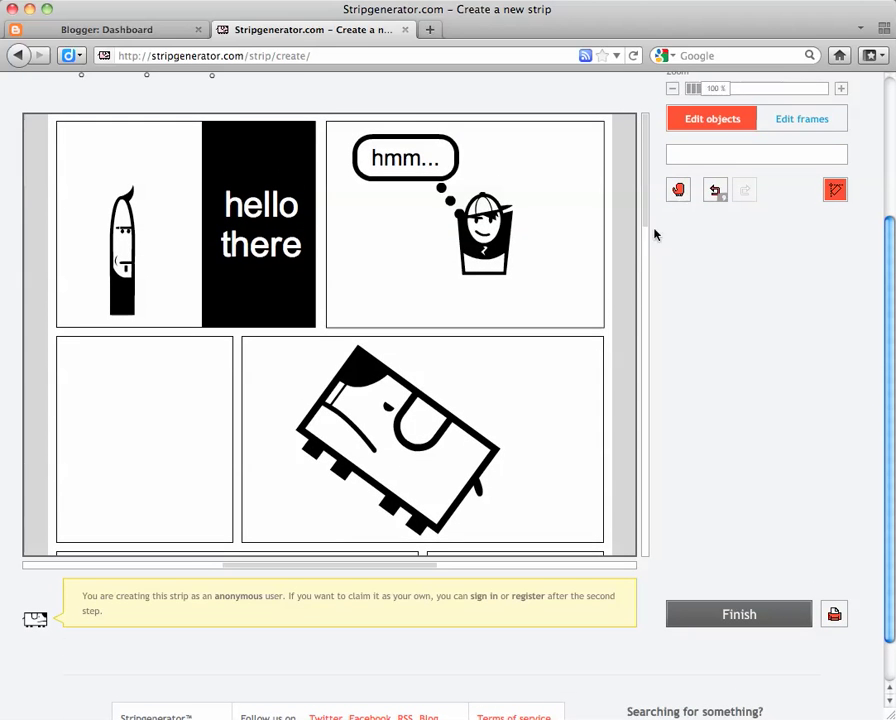
pyautogui.moveTo(698, 92); pyautogui.dragTo(686, 90)
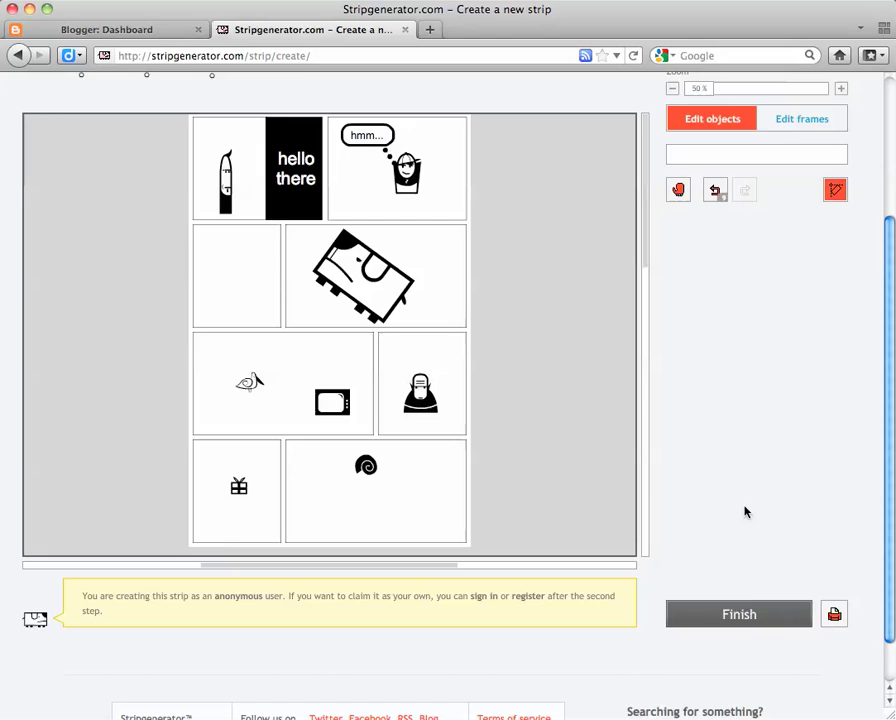
pyautogui.click(744, 620)
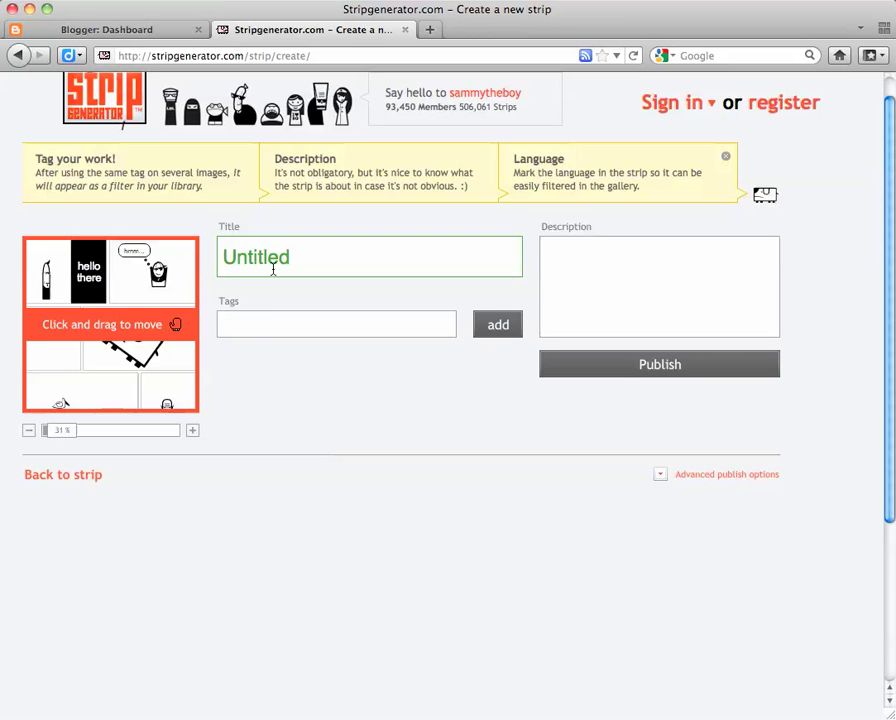
# - Title the strip 'Hello World' and publish it
pyautogui.click(273, 269)
pyautogui.write('Hello World')
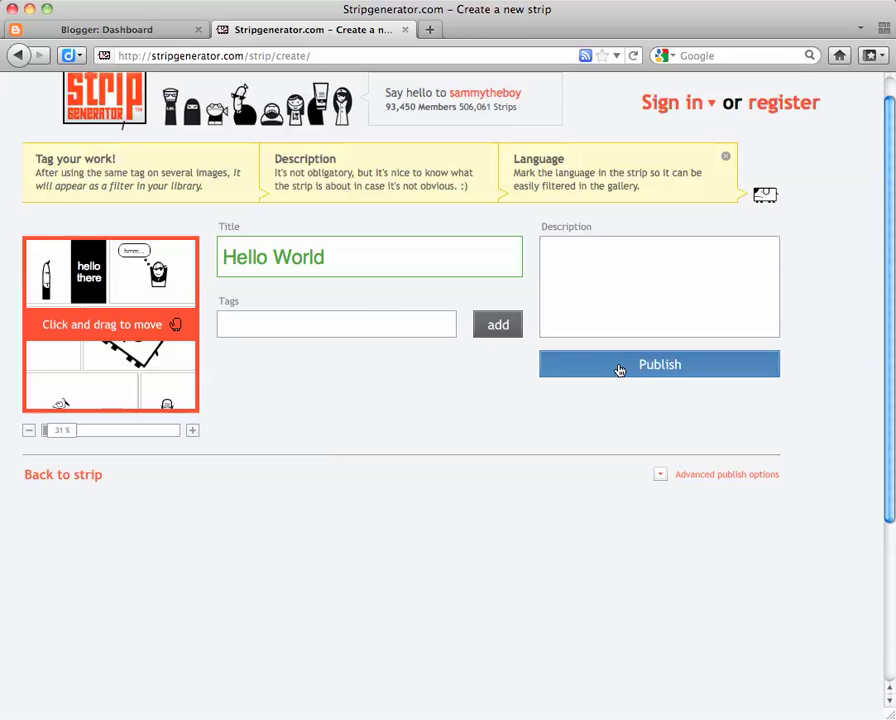
pyautogui.click(620, 370)
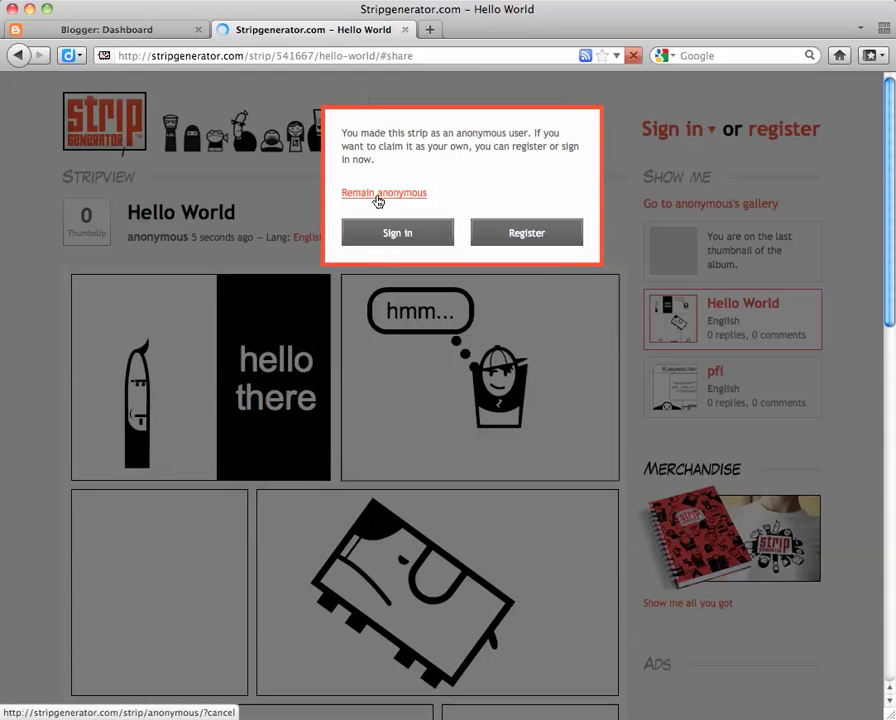
# - Remain anonymous and scroll down to the strip's Share&Promote section
pyautogui.click(378, 202)
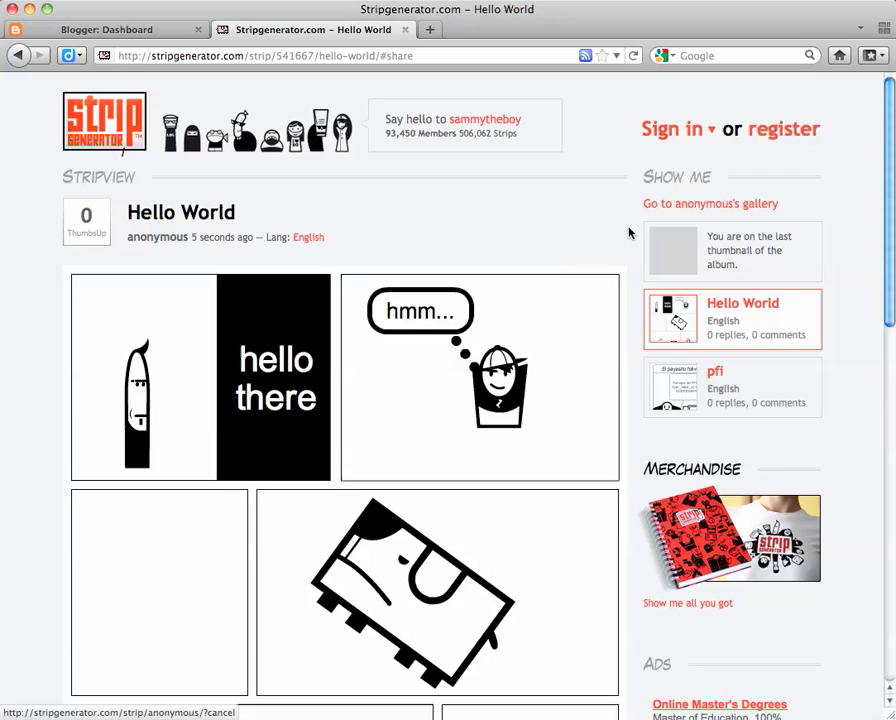
pyautogui.scroll(-5, 628, 230)
pyautogui.scroll(-10, 628, 233)
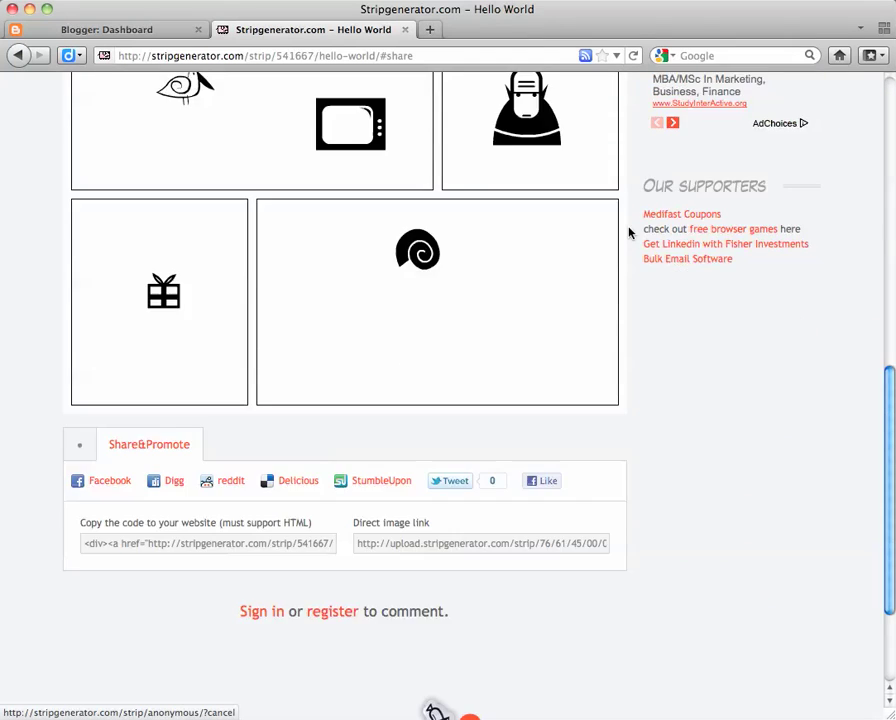